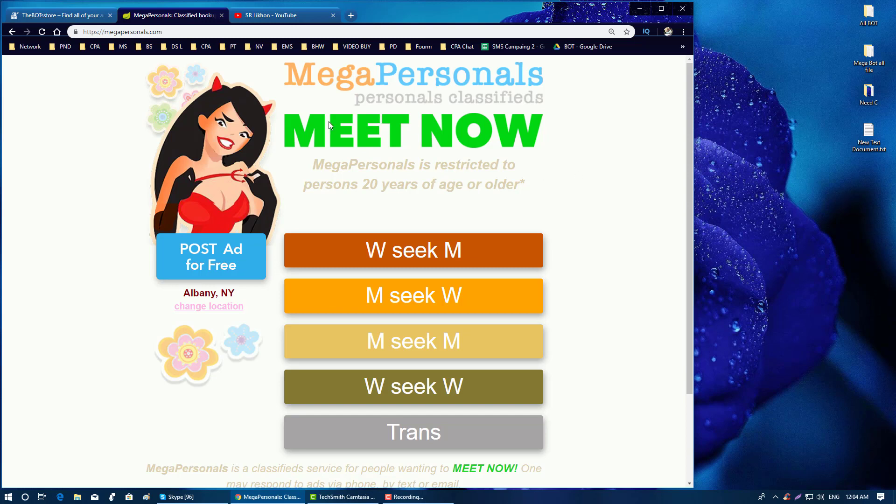
# - Switch Chrome from the MegaPersonals page to the YouTube tab, then minimize it to reveal the desktop
pyautogui.scroll(-3, 310, 158)
pyautogui.scroll(3, 310, 158)
pyautogui.click(282, 8)
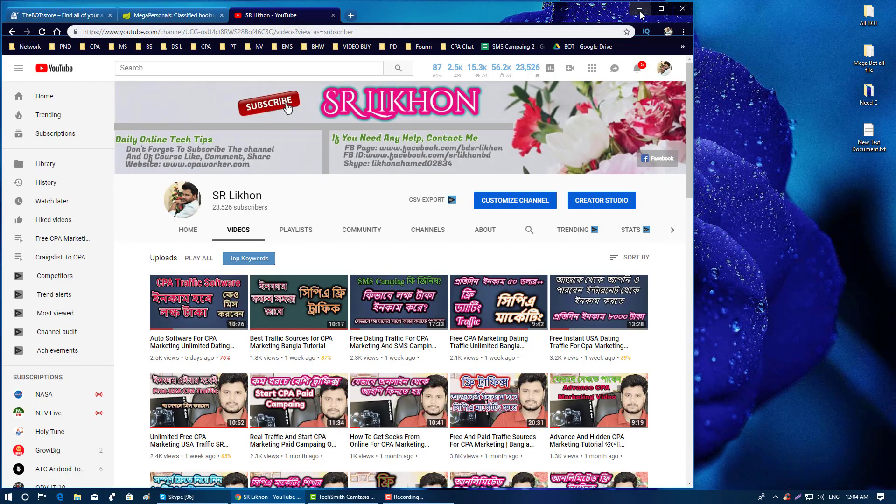
pyautogui.click(641, 9)
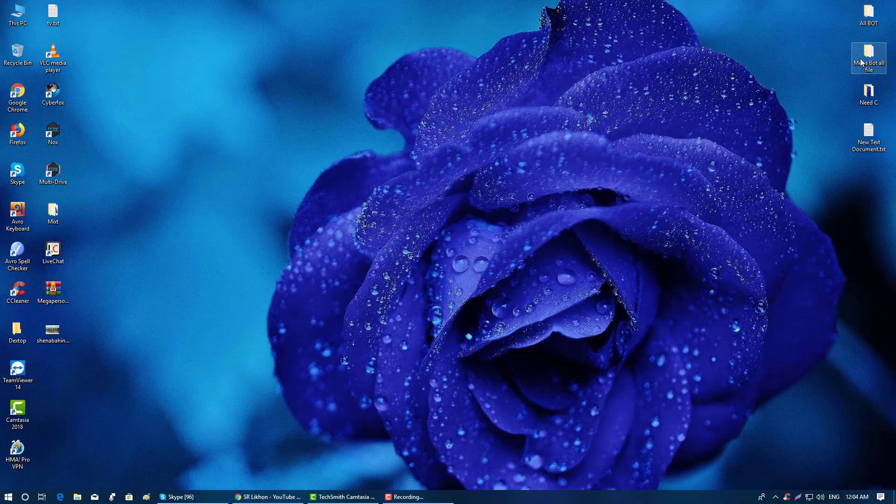
# - Open the Mega Bot all file folder maximized, look inside megapic, and open megacity.txt in Notepad
pyautogui.doubleClick(861, 62)
pyautogui.press('super+Down')
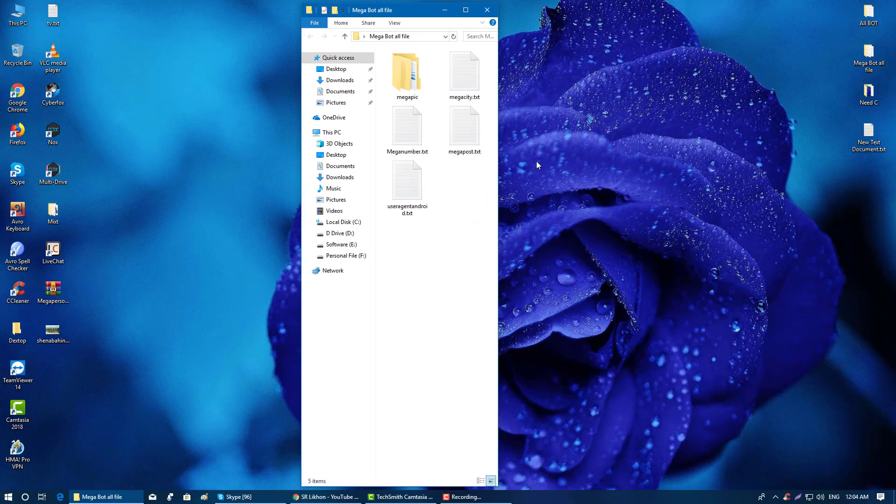
pyautogui.click(465, 10)
pyautogui.click(111, 73)
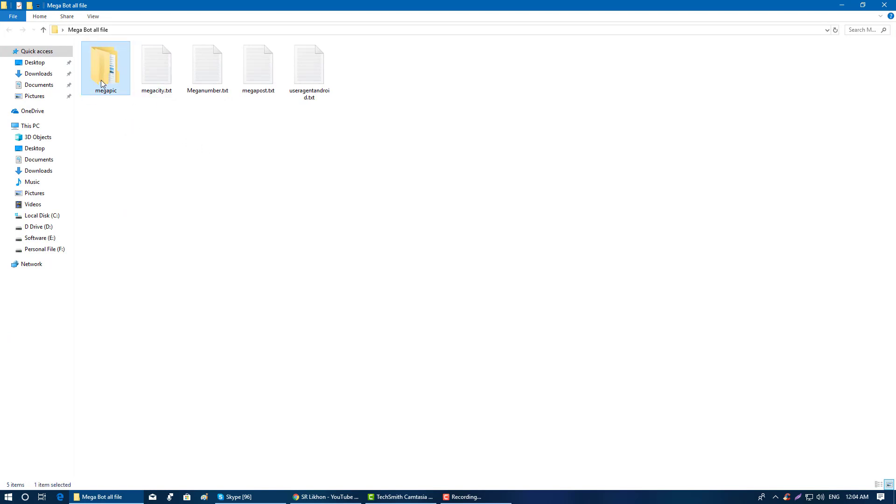
pyautogui.doubleClick(104, 80)
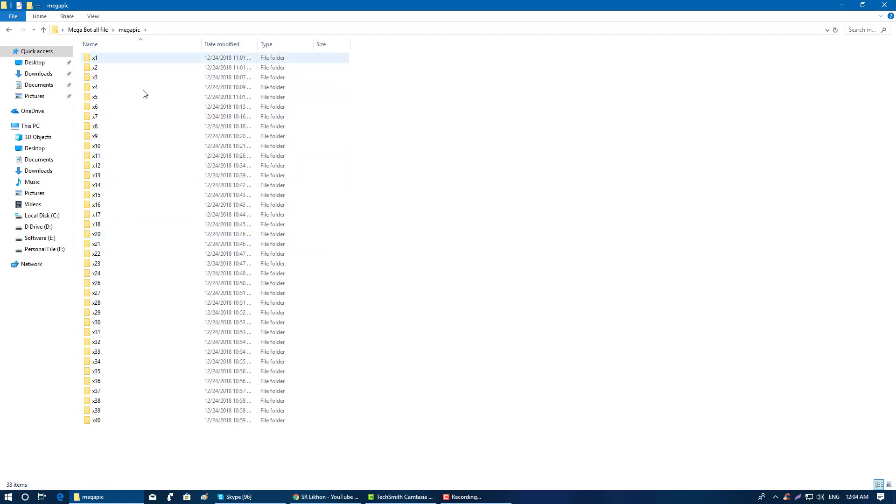
pyautogui.click(7, 30)
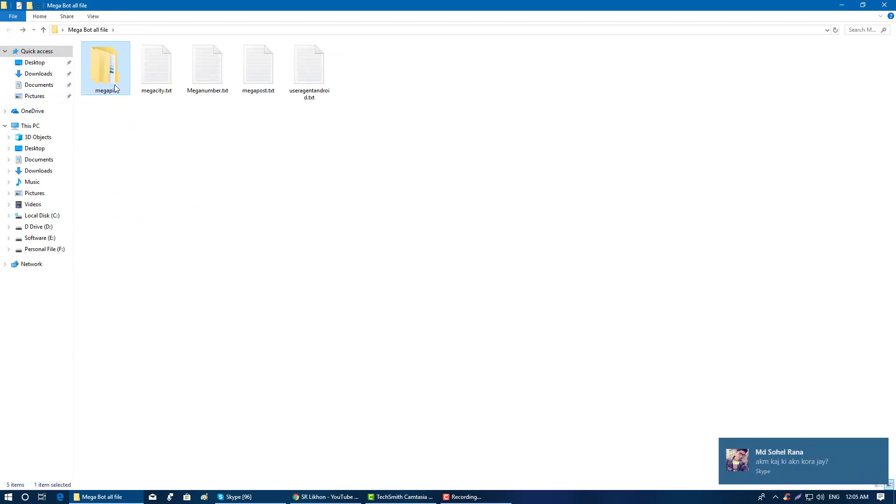
pyautogui.doubleClick(154, 79)
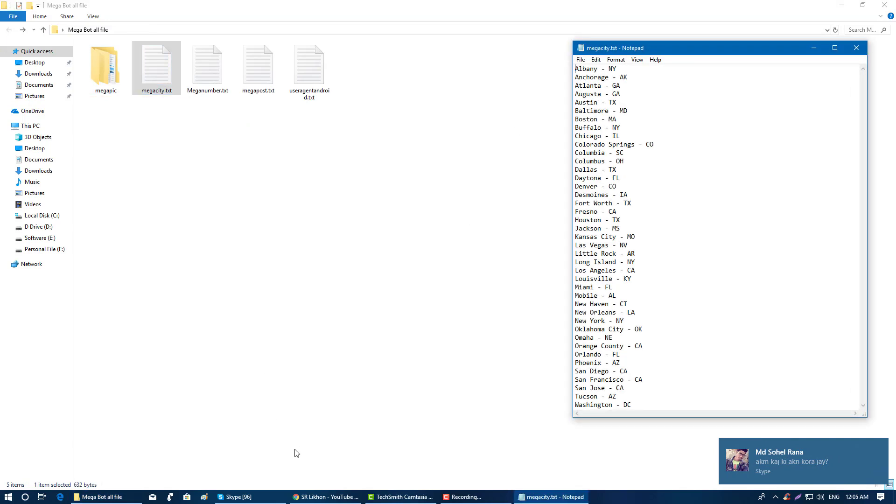
# - Bring Chrome back to the MegaPersonals tab and open its location chooser
pyautogui.click(326, 497)
pyautogui.click(175, 16)
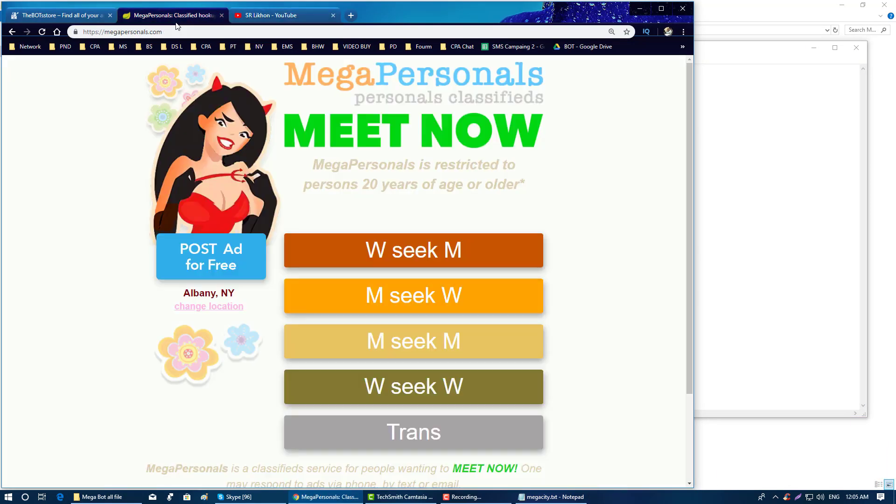
pyautogui.click(228, 312)
# - Pick United States in the location chooser and narrow the megacity.txt window beside Chrome
pyautogui.click(351, 108)
pyautogui.moveTo(426, 154)
pyautogui.mouseDown()
pyautogui.moveTo(422, 329)
pyautogui.moveTo(433, 149)
pyautogui.mouseUp()
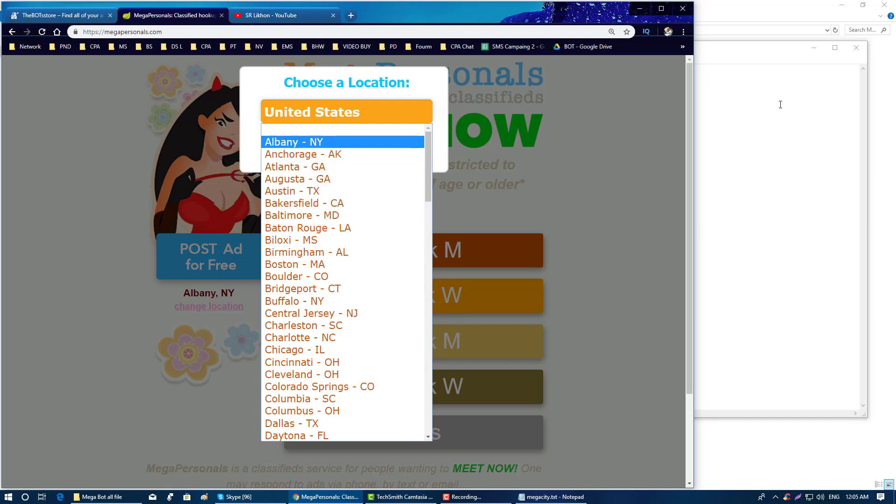
pyautogui.click(751, 46)
pyautogui.moveTo(572, 43); pyautogui.dragTo(729, 29)
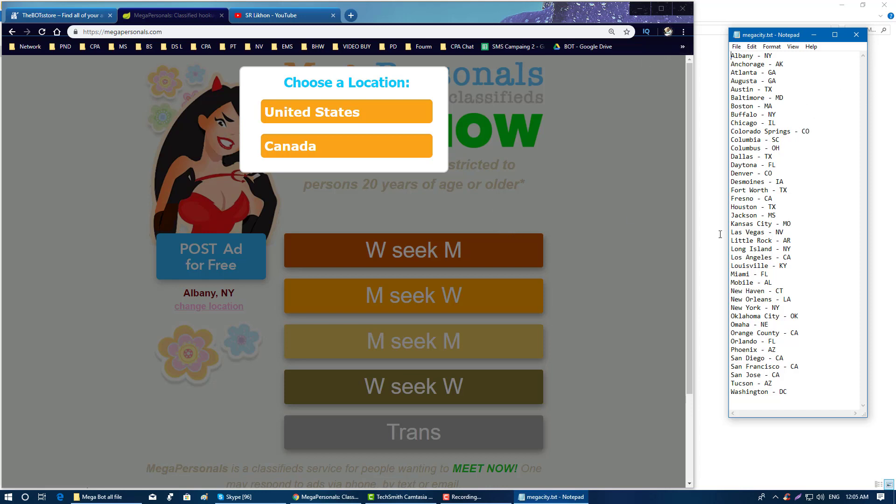
pyautogui.click(89, 496)
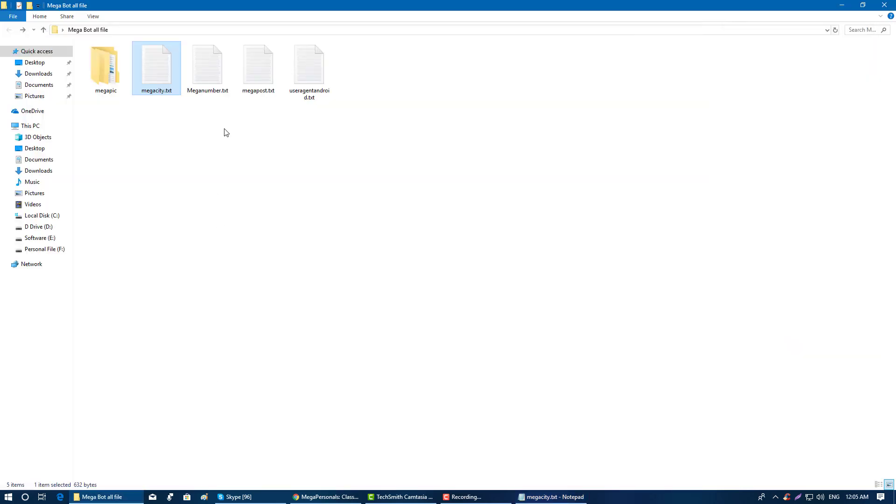
# - Open Meganumber.txt, select its 21 phone numbers to review them, then close it
pyautogui.doubleClick(218, 78)
pyautogui.moveTo(620, 238); pyautogui.dragTo(576, 65)
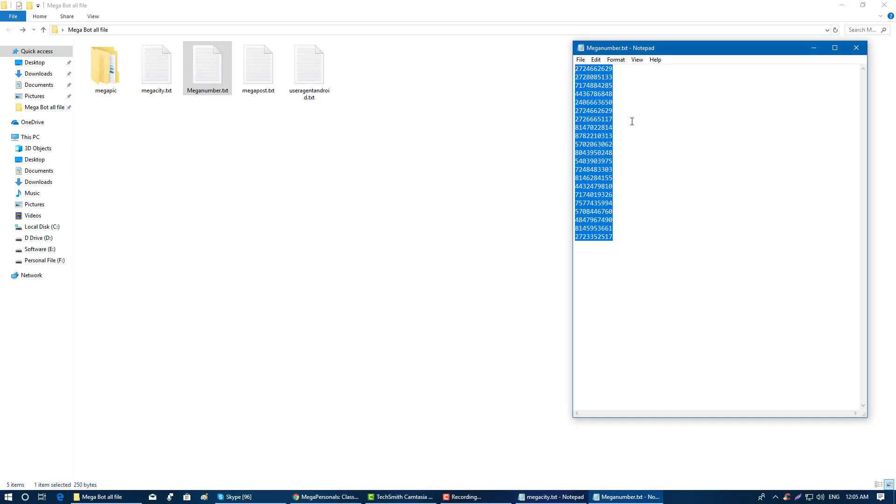
pyautogui.click(630, 242)
pyautogui.moveTo(630, 243); pyautogui.dragTo(575, 66)
pyautogui.click(622, 108)
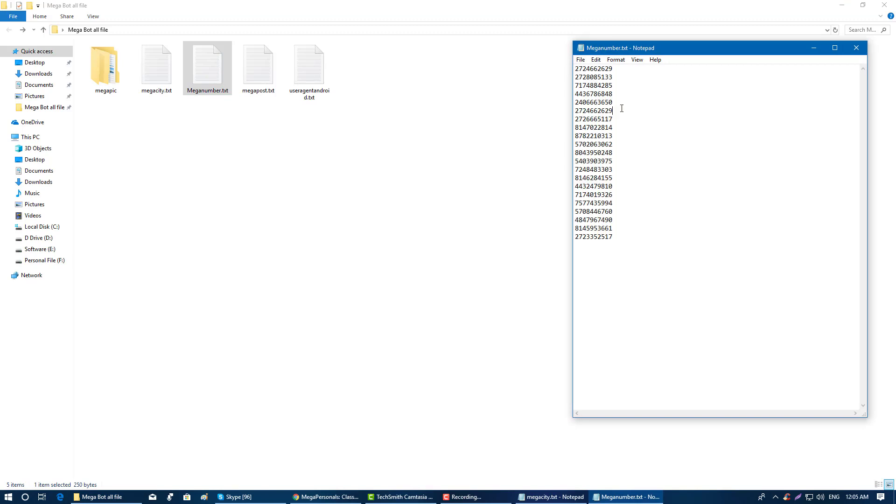
pyautogui.moveTo(638, 241); pyautogui.dragTo(576, 66)
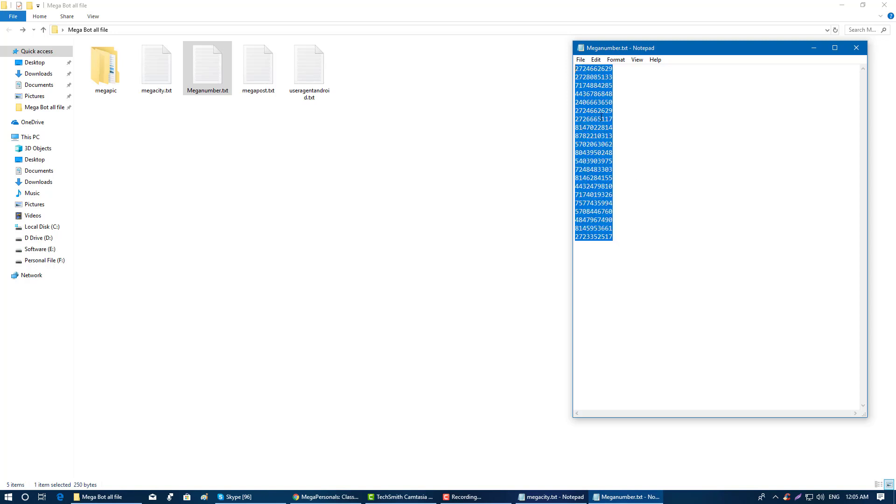
pyautogui.click(630, 242)
pyautogui.moveTo(631, 242); pyautogui.dragTo(575, 66)
pyautogui.click(862, 54)
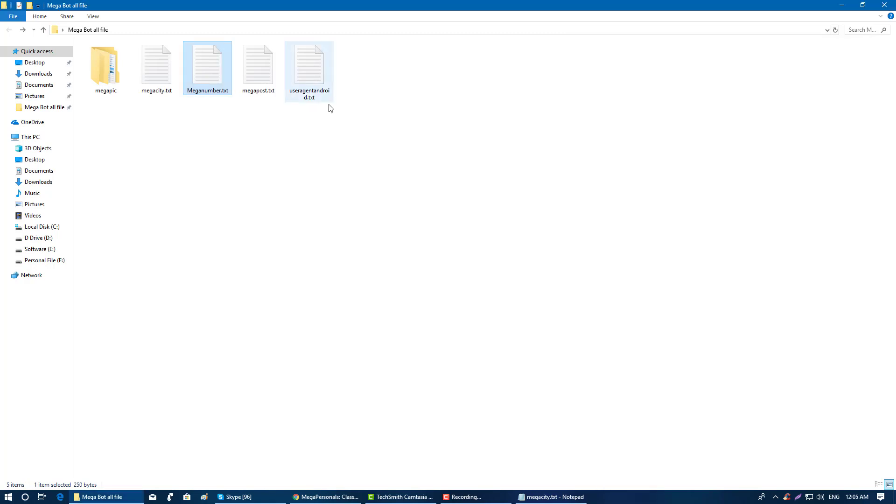
pyautogui.click(273, 70)
# - Open megapost.txt full-screen and highlight line 1's [[NUMBER]] placeholders and ad body text
pyautogui.doubleClick(273, 70)
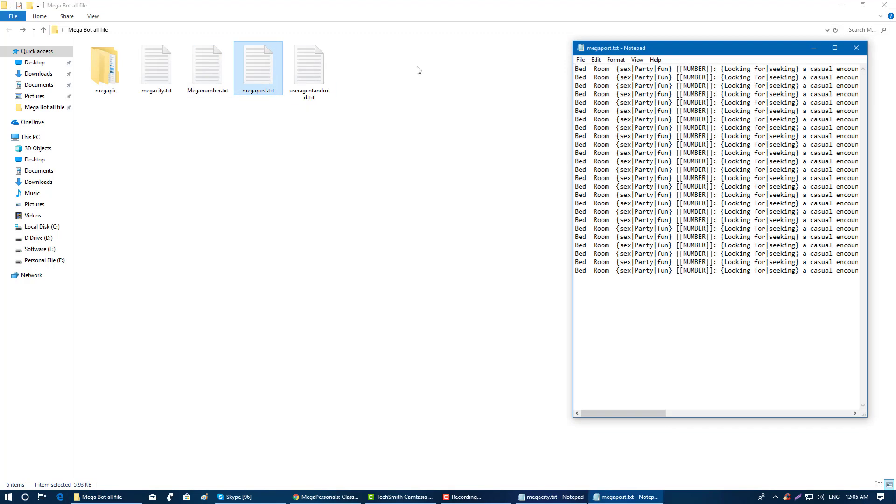
pyautogui.click(841, 42)
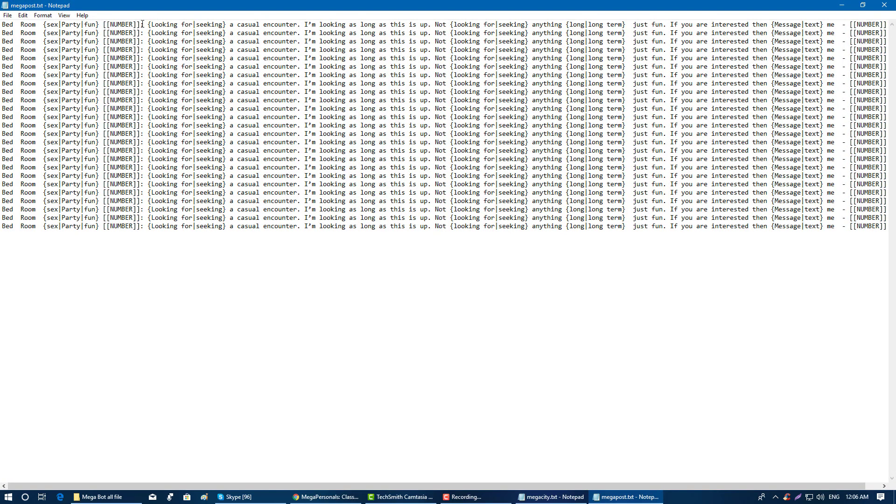
pyautogui.moveTo(141, 24); pyautogui.dragTo(2, 24)
pyautogui.moveTo(110, 24); pyautogui.dragTo(839, 24)
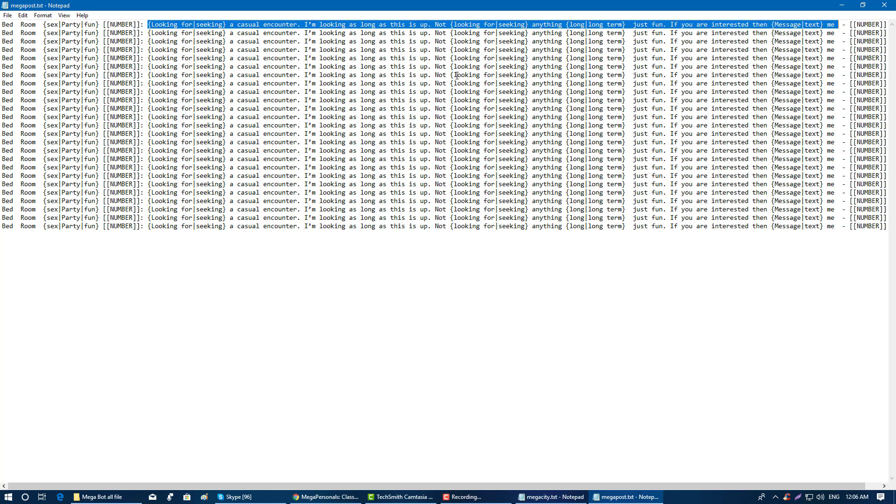
pyautogui.moveTo(854, 24); pyautogui.dragTo(880, 23)
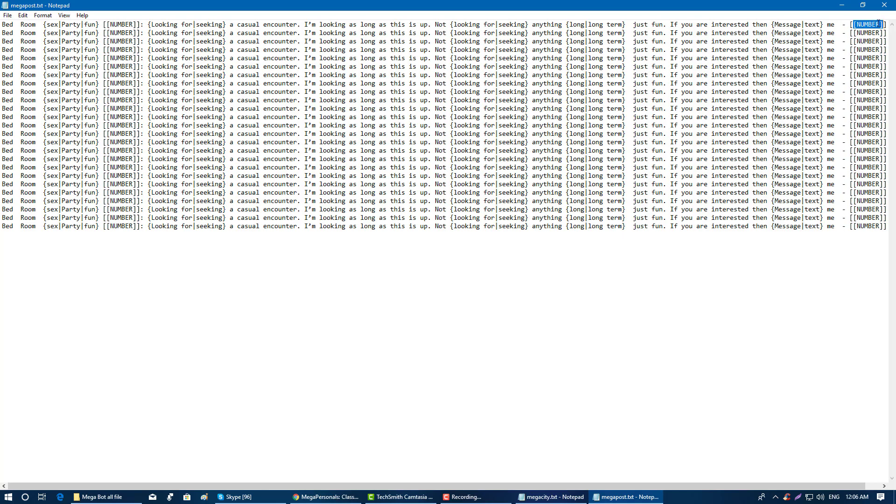
pyautogui.click(865, 32)
# - Highlight the block of spintax ad lines, then restore and close the megapost.txt window
pyautogui.moveTo(36, 25); pyautogui.dragTo(895, 229)
pyautogui.click(438, 133)
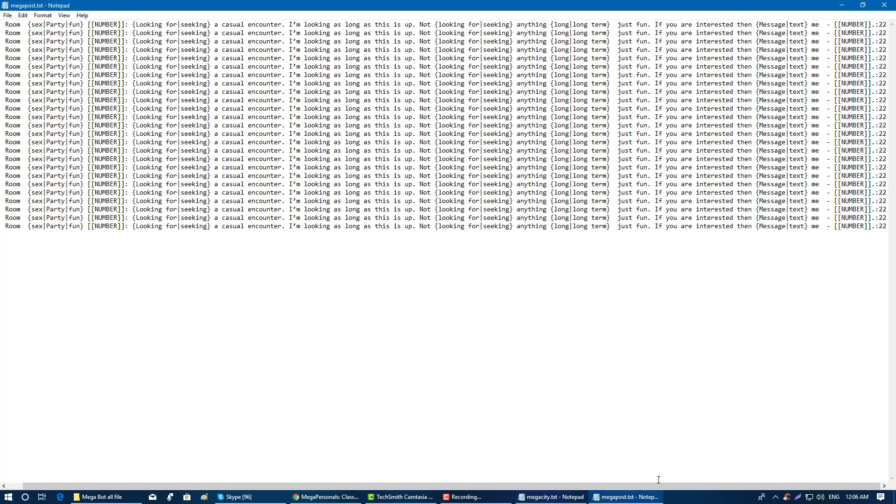
pyautogui.moveTo(653, 486); pyautogui.dragTo(511, 474)
pyautogui.moveTo(497, 226); pyautogui.dragTo(1, 66)
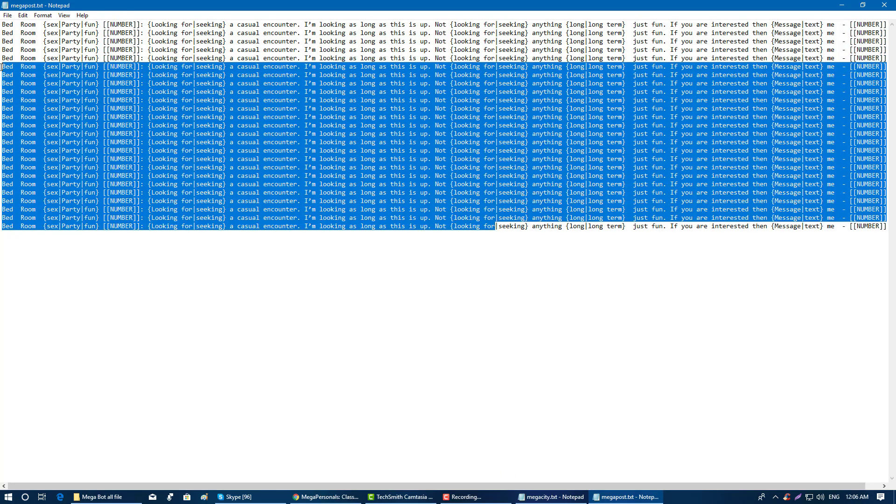
pyautogui.click(482, 346)
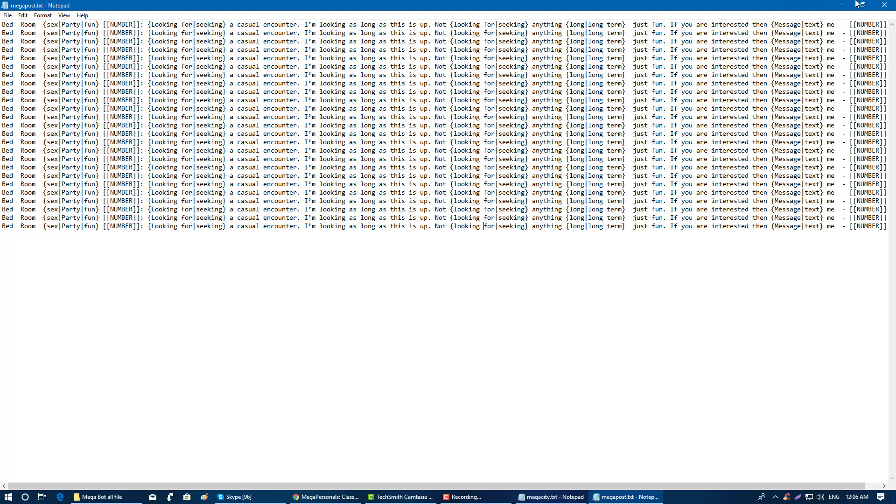
pyautogui.click(863, 4)
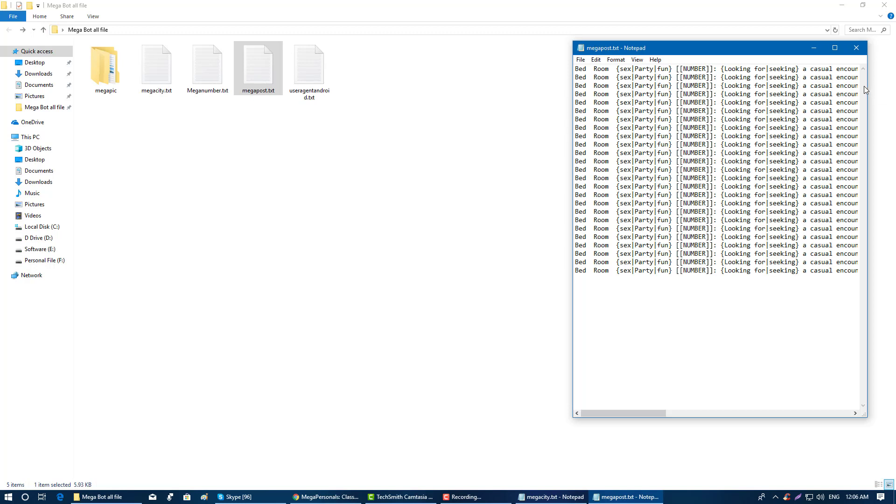
pyautogui.click(857, 47)
# - Open the 202 MB useragentandroid.txt file in Notepad
pyautogui.press('Right')
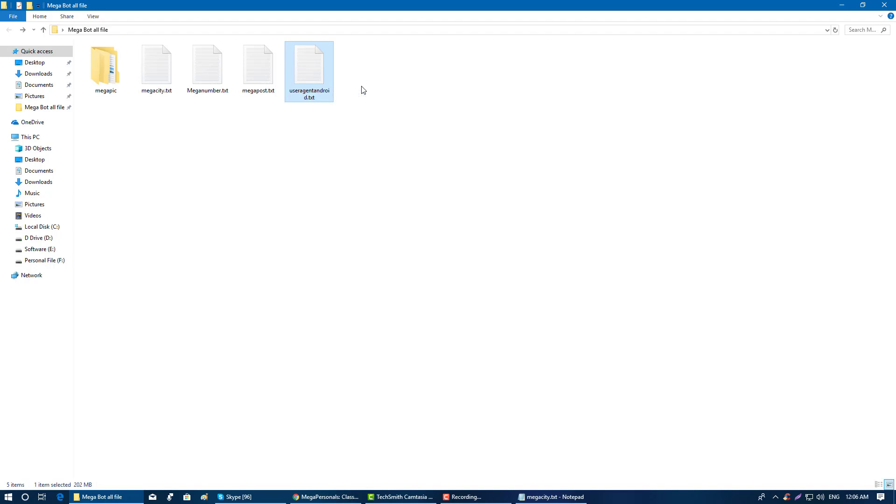
pyautogui.doubleClick(327, 77)
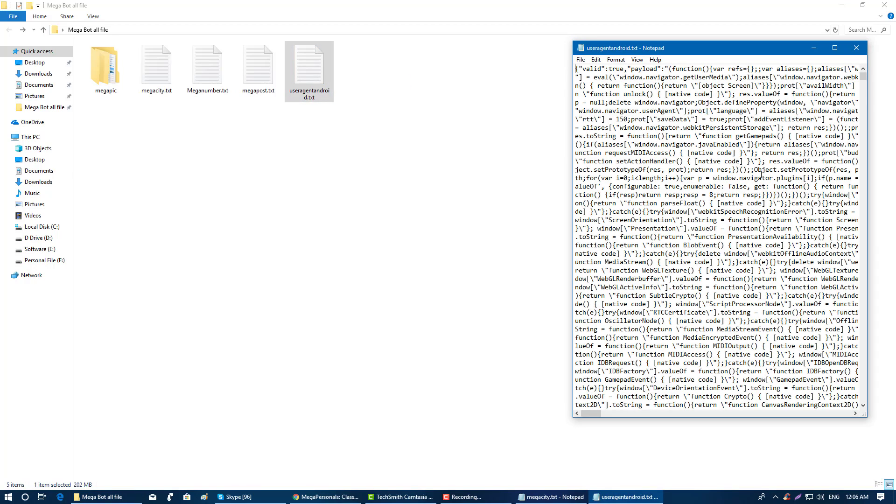
# - Close the useragentandroid.txt and megacity.txt Notepad windows
pyautogui.scroll(-2, 755, 147)
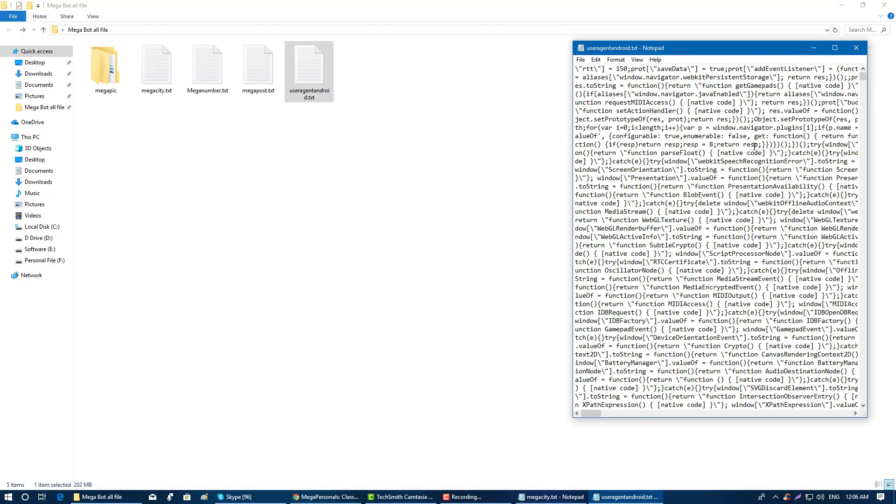
pyautogui.click(857, 47)
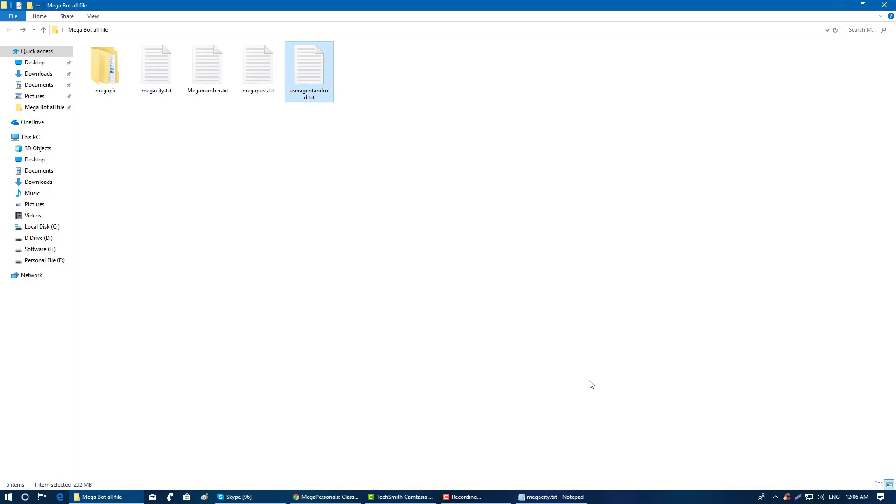
pyautogui.click(562, 502)
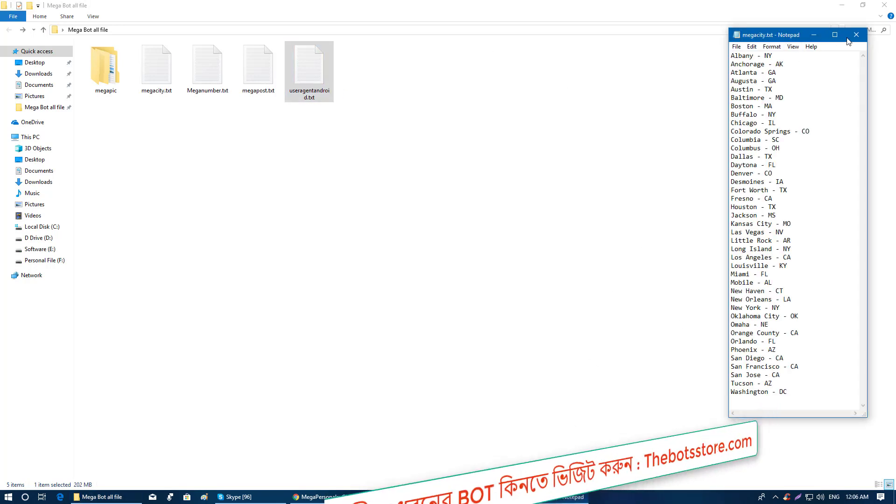
pyautogui.hotkey('alt', 'F4')
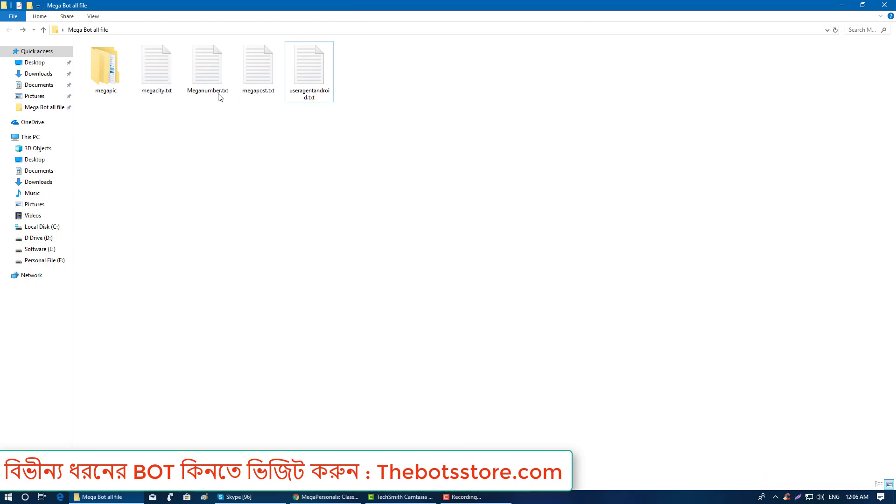
# - Browse the text files and megapic subfolder, then close the Mega Bot all file window
pyautogui.click(203, 81)
pyautogui.click(164, 71)
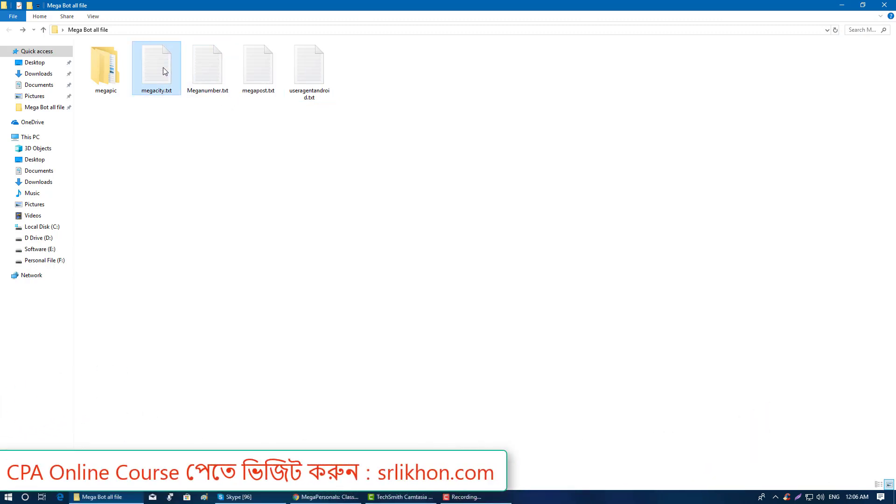
pyautogui.click(206, 66)
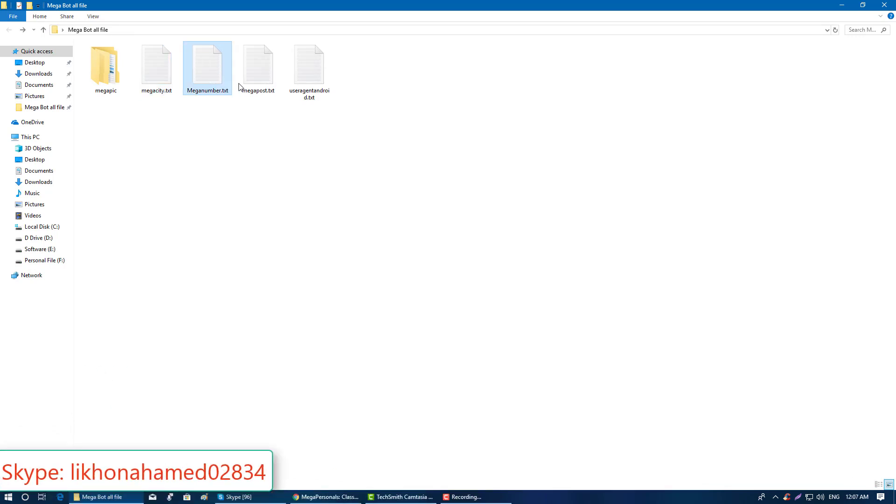
pyautogui.click(252, 75)
pyautogui.click(214, 70)
pyautogui.doubleClick(106, 71)
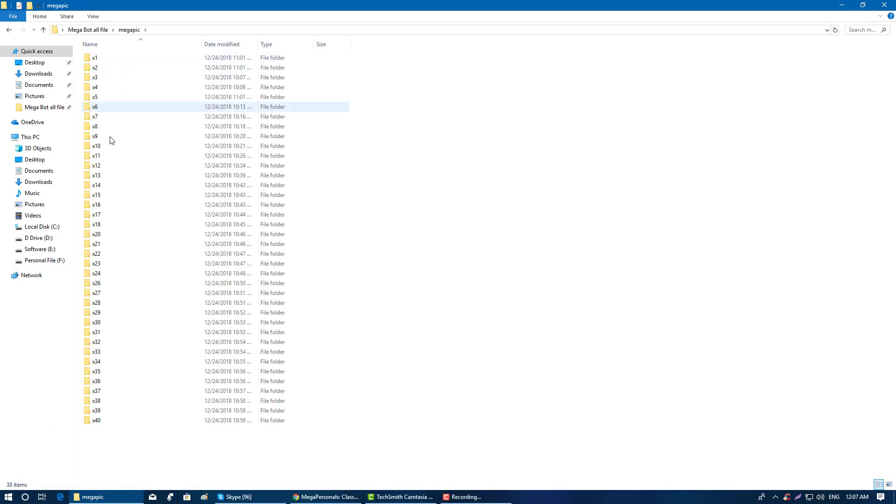
pyautogui.click(9, 29)
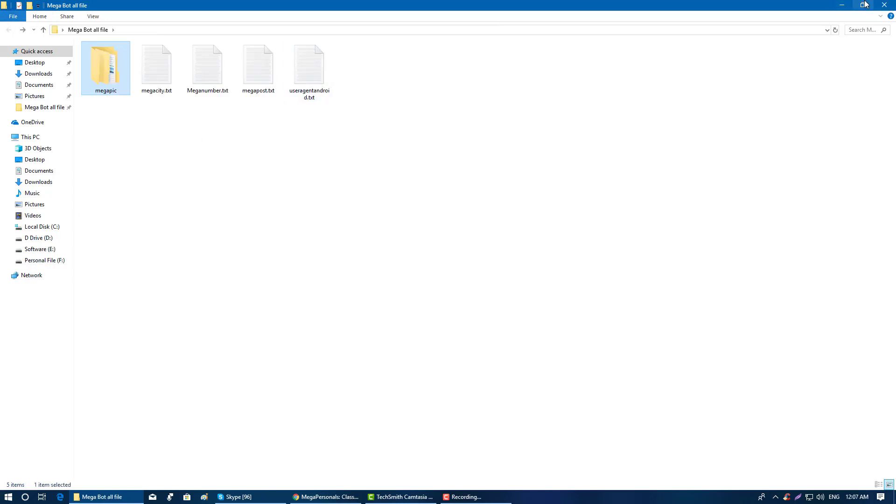
pyautogui.click(885, 5)
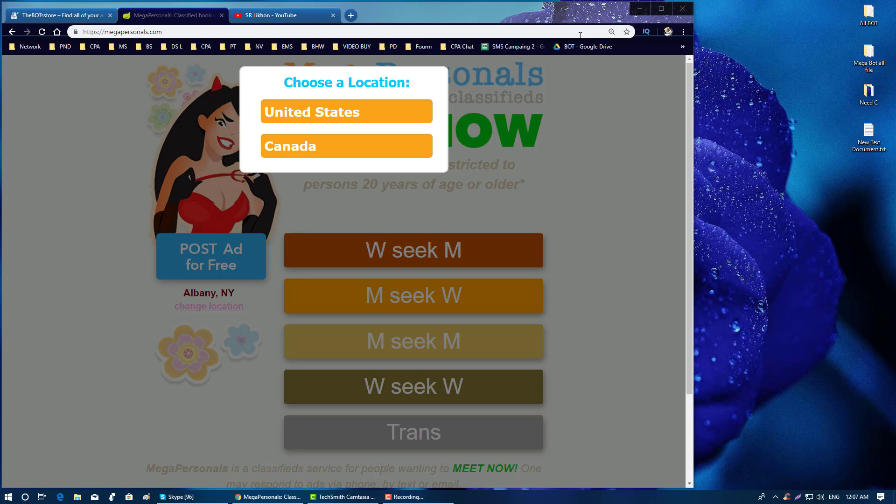
# - Move Chrome aside and reposition the Megapersonalsbot.zip icon in the right-hand desktop column
pyautogui.moveTo(435, 12); pyautogui.dragTo(570, 22)
pyautogui.moveTo(53, 292); pyautogui.dragTo(118, 27)
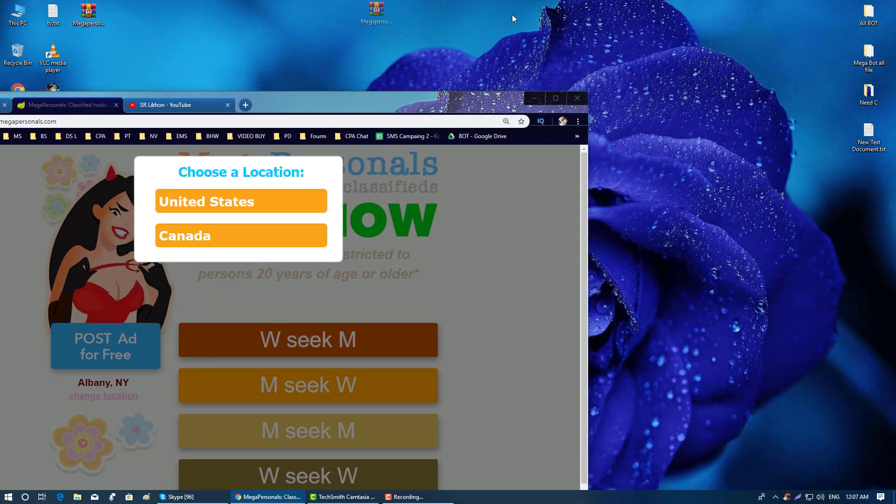
pyautogui.moveTo(376, 12); pyautogui.dragTo(799, 58)
pyautogui.moveTo(385, 96); pyautogui.dragTo(495, 10)
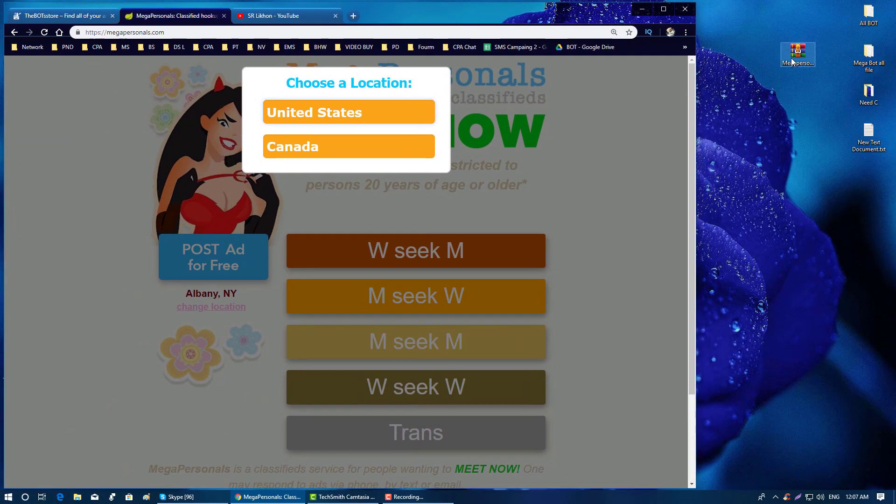
pyautogui.moveTo(792, 58); pyautogui.dragTo(755, 96)
# - Glance into the Need C folder, then extract Megapersonalsbot.zip here onto the desktop
pyautogui.doubleClick(868, 94)
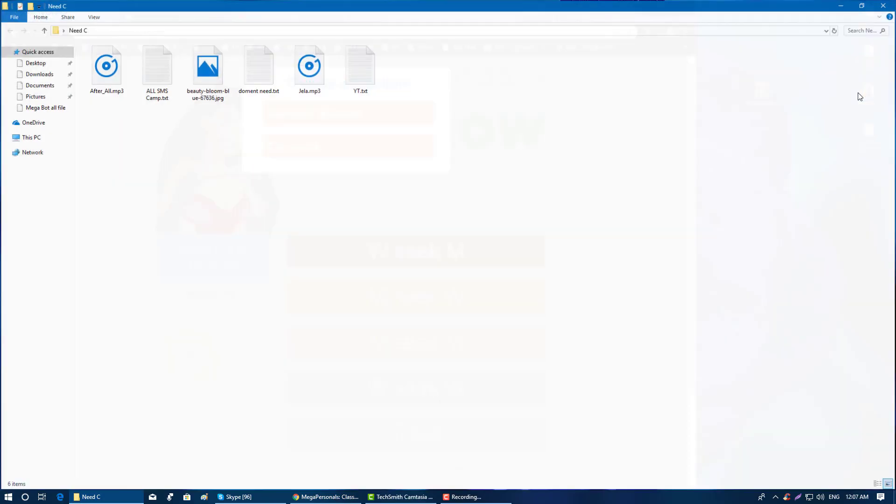
pyautogui.doubleClick(631, 7)
pyautogui.click(621, 44)
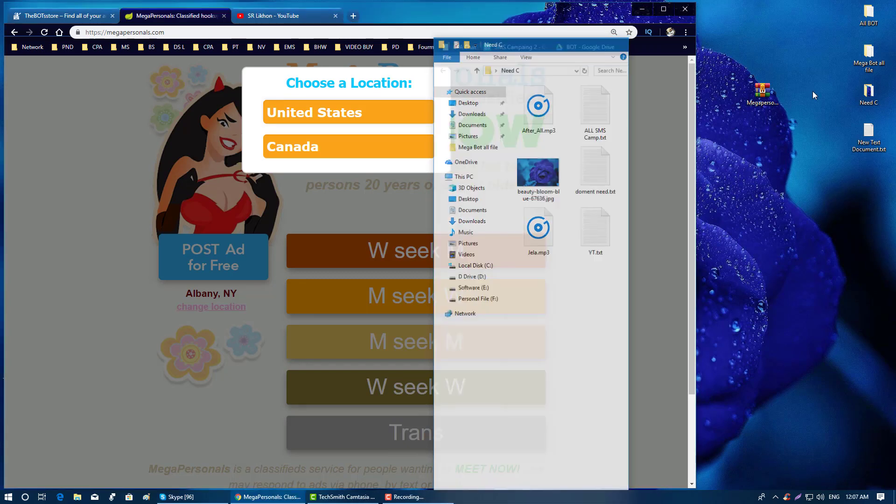
pyautogui.rightClick(764, 96)
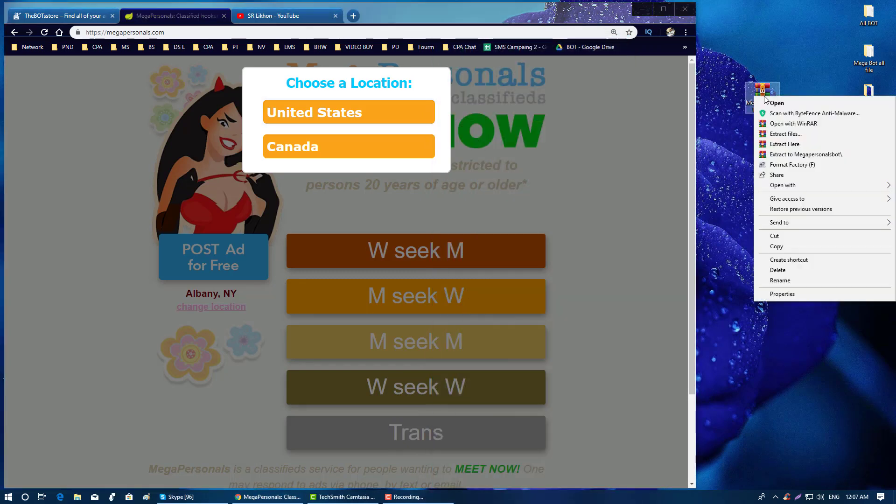
pyautogui.click(799, 143)
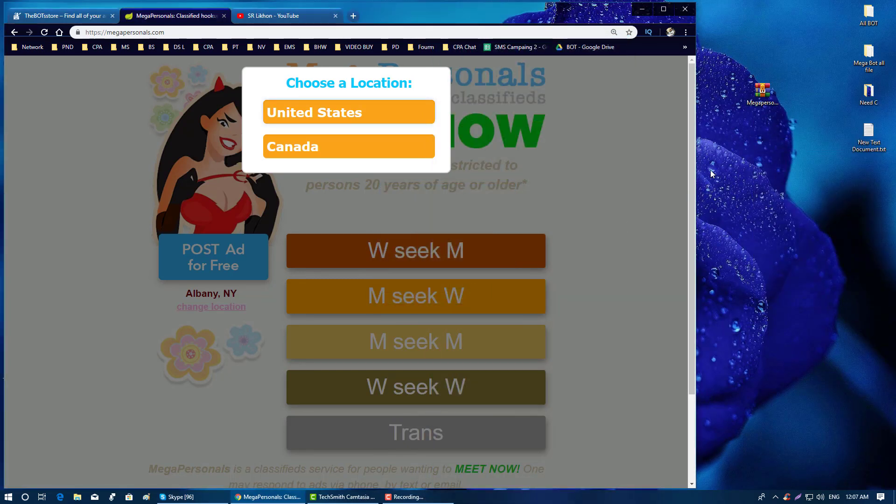
# - Minimize Chrome, check the extracted Megapersonalsbot folder's contents, and tidy the desktop icons
pyautogui.click(643, 9)
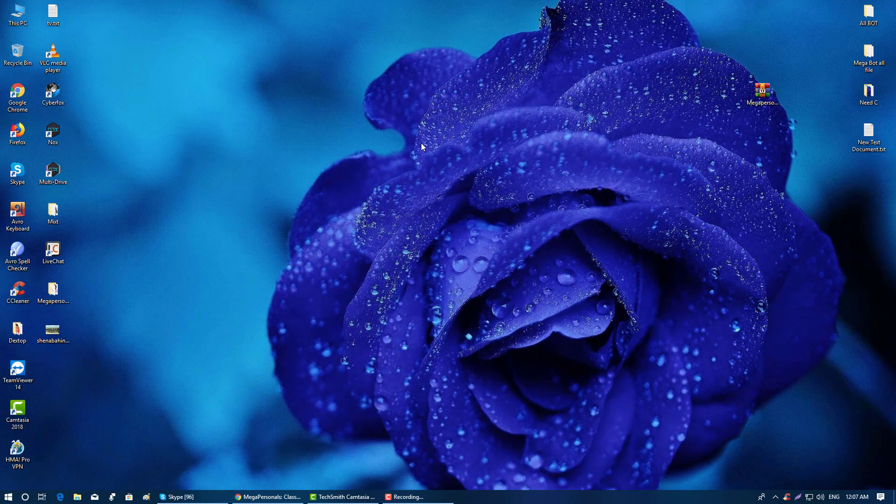
pyautogui.moveTo(54, 297); pyautogui.dragTo(516, 146)
pyautogui.doubleClick(516, 147)
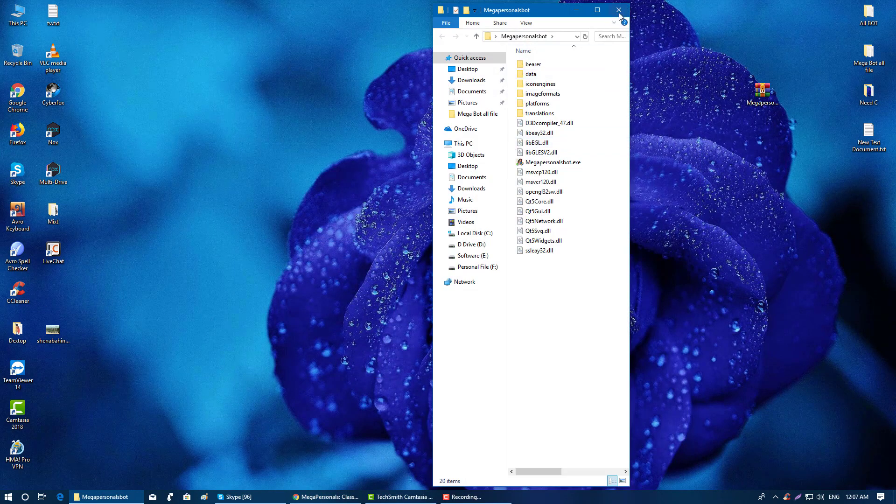
pyautogui.click(623, 7)
pyautogui.click(769, 93)
pyautogui.moveTo(630, 70); pyautogui.dragTo(556, 54)
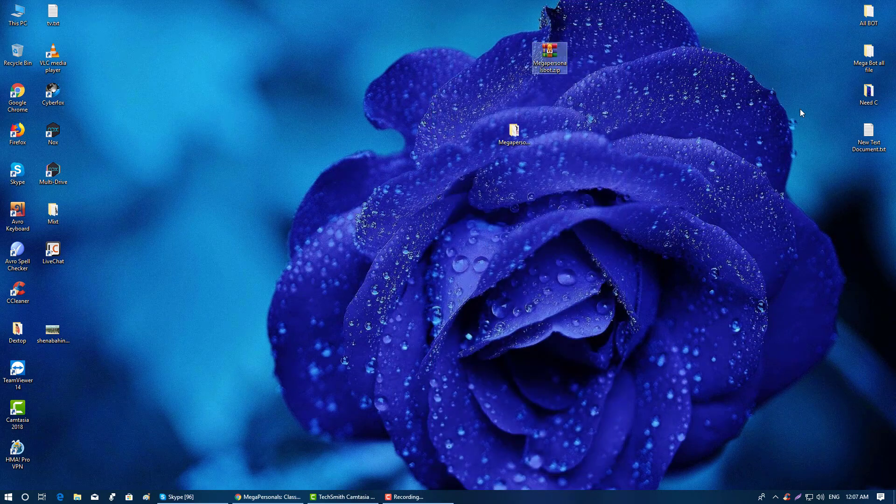
# - Move the Megapersonalsbot folder into the Mega Bot all file folder window
pyautogui.doubleClick(861, 60)
pyautogui.moveTo(467, 5); pyautogui.dragTo(677, 71)
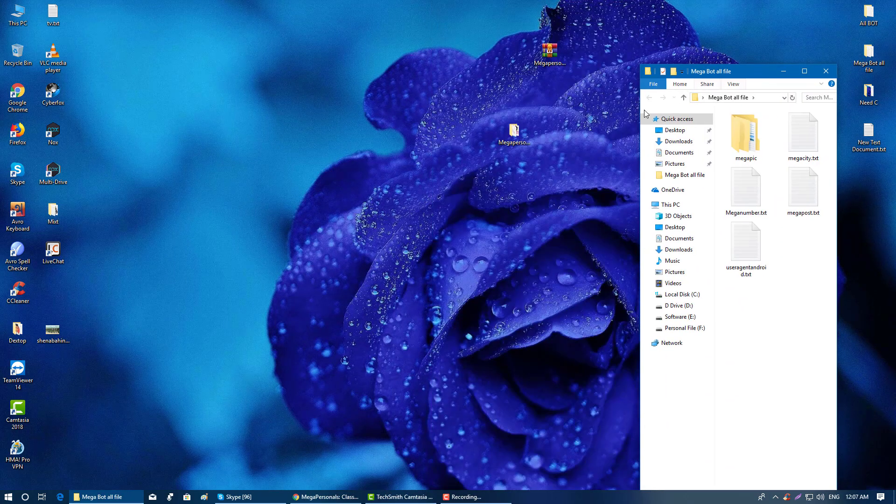
pyautogui.moveTo(514, 133); pyautogui.dragTo(772, 306)
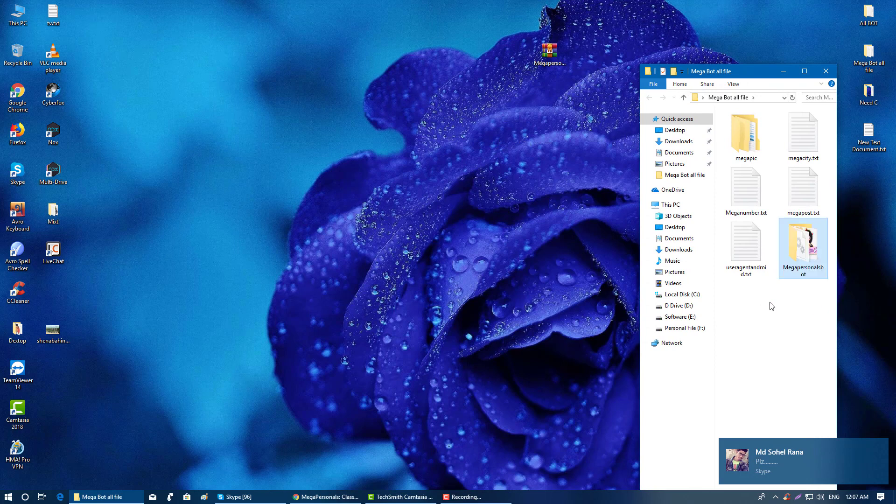
pyautogui.moveTo(550, 52); pyautogui.dragTo(365, 18)
pyautogui.moveTo(431, 86); pyautogui.dragTo(657, 84)
pyautogui.moveTo(492, 21); pyautogui.dragTo(472, 18)
# - Open the Megapersonalsbot folder and launch Megapersonalsbot.exe
pyautogui.doubleClick(562, 73)
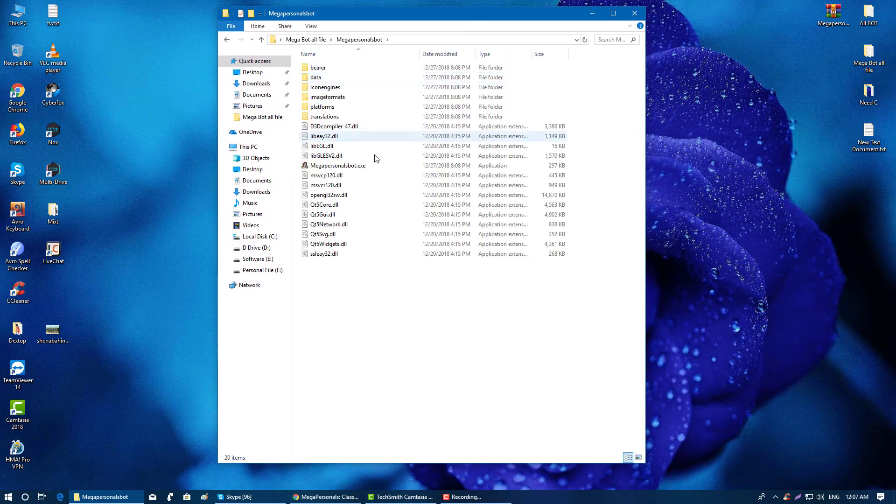
pyautogui.click(338, 169)
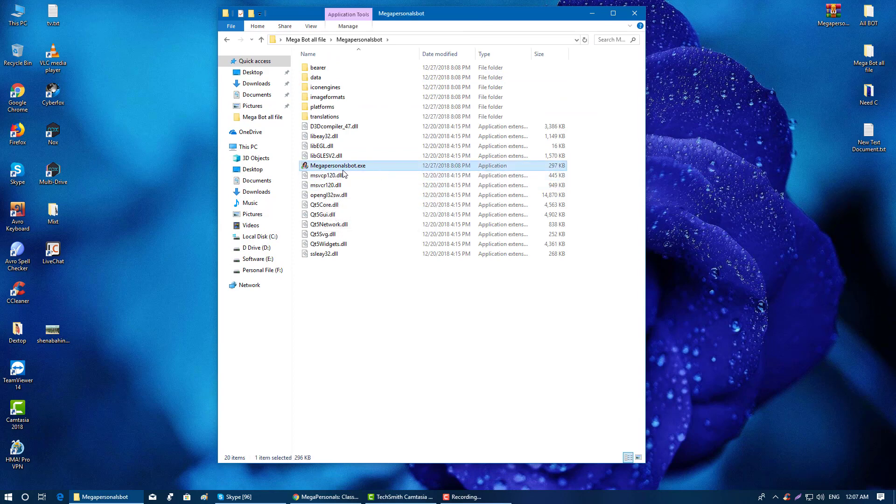
pyautogui.doubleClick(355, 164)
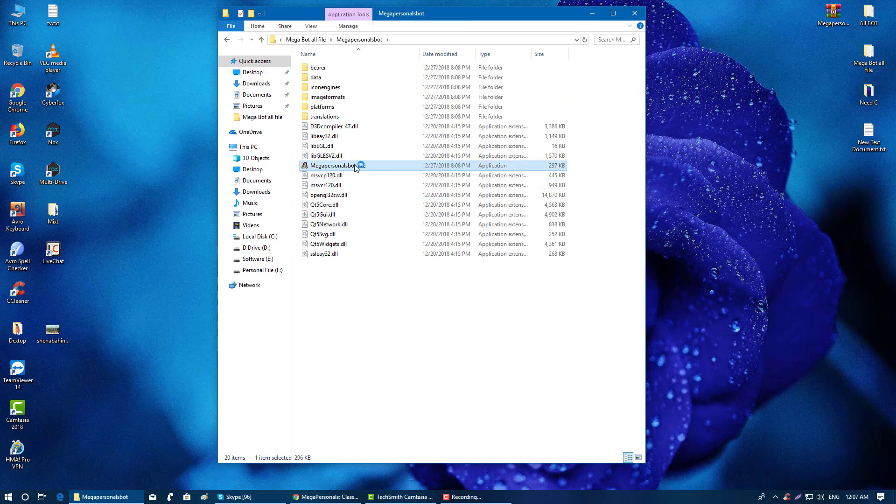
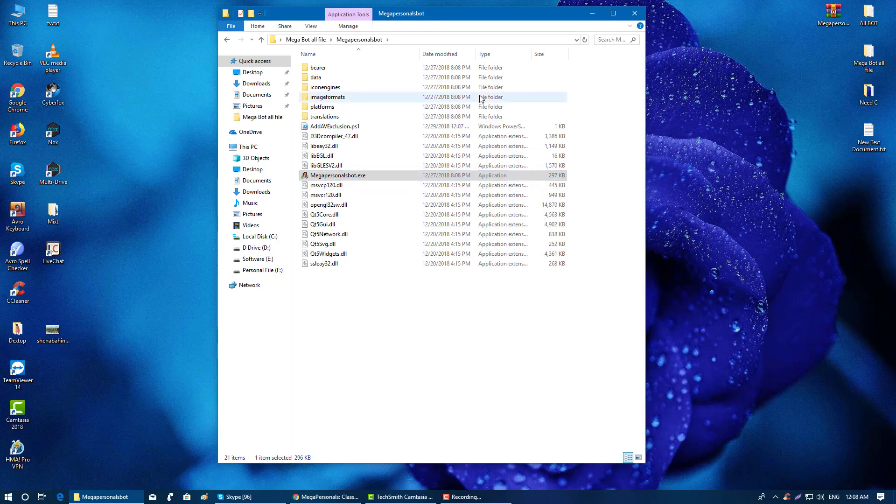
# - Close the bot's folder window and refresh the desktop
pyautogui.click(635, 14)
pyautogui.rightClick(646, 115)
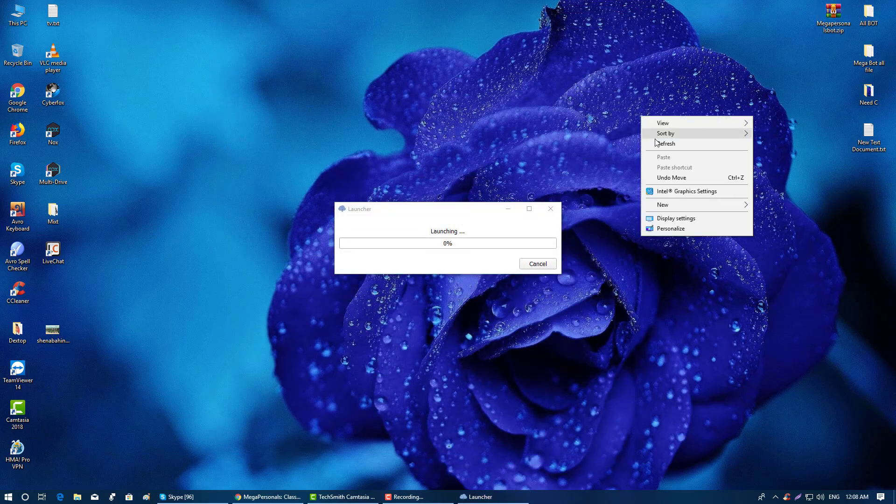
pyautogui.click(657, 143)
pyautogui.rightClick(656, 144)
pyautogui.click(665, 172)
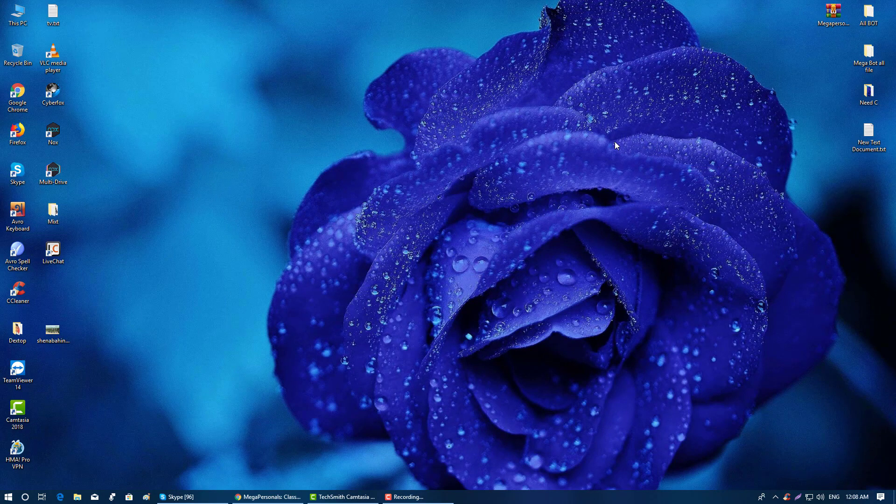
# - Switch the Avro keyboard input language from Bangla to English, then refresh the desktop again
pyautogui.click(776, 496)
pyautogui.click(776, 481)
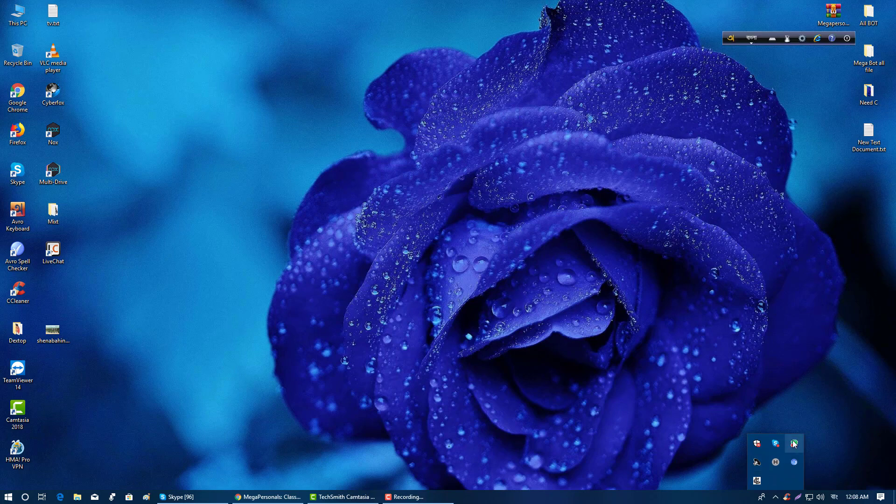
pyautogui.click(835, 496)
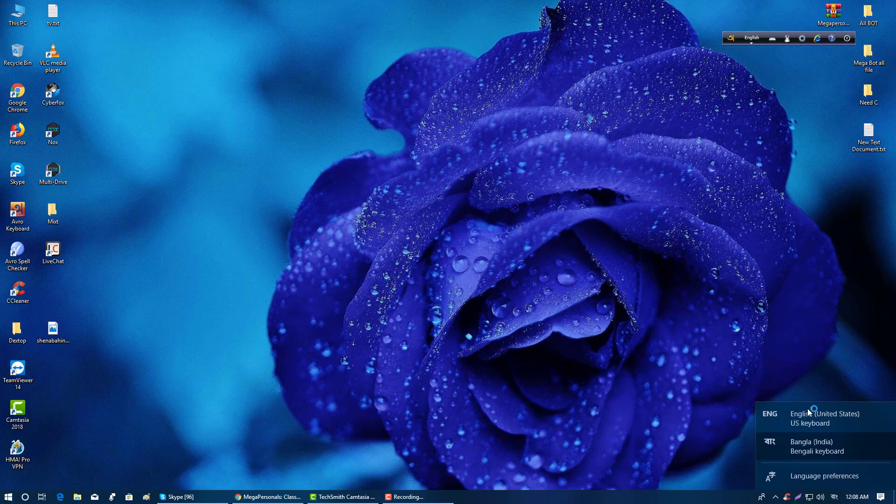
pyautogui.click(785, 413)
pyautogui.rightClick(757, 298)
pyautogui.click(775, 323)
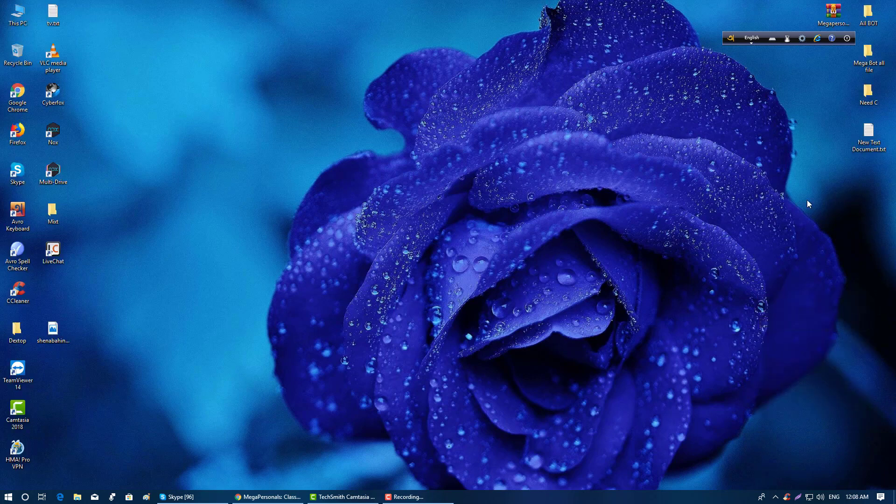
pyautogui.click(848, 39)
# - Hide the Avro toolbar, then enter the account username and password and log in
pyautogui.click(846, 53)
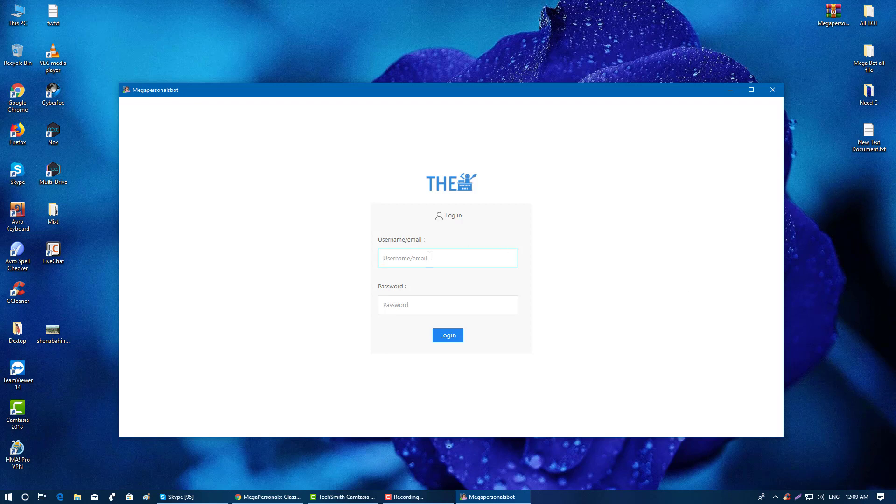
pyautogui.write('usermega')
pyautogui.click(420, 301)
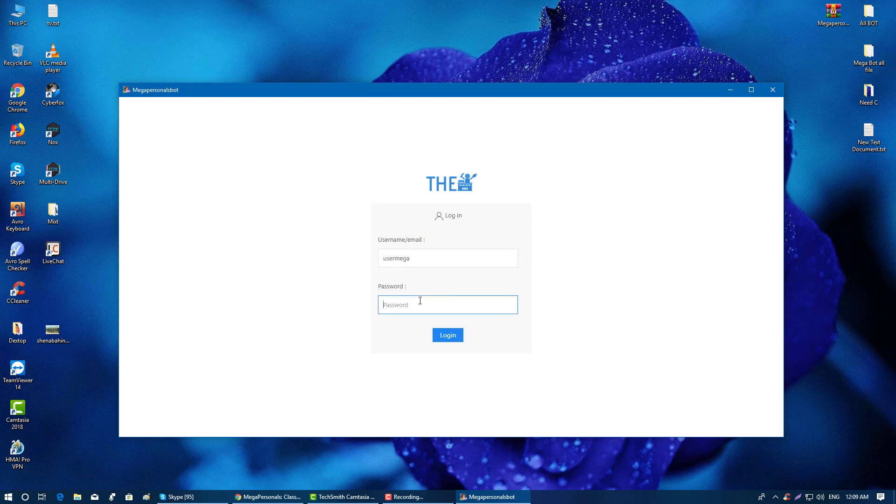
pyautogui.write('******')
pyautogui.click(453, 336)
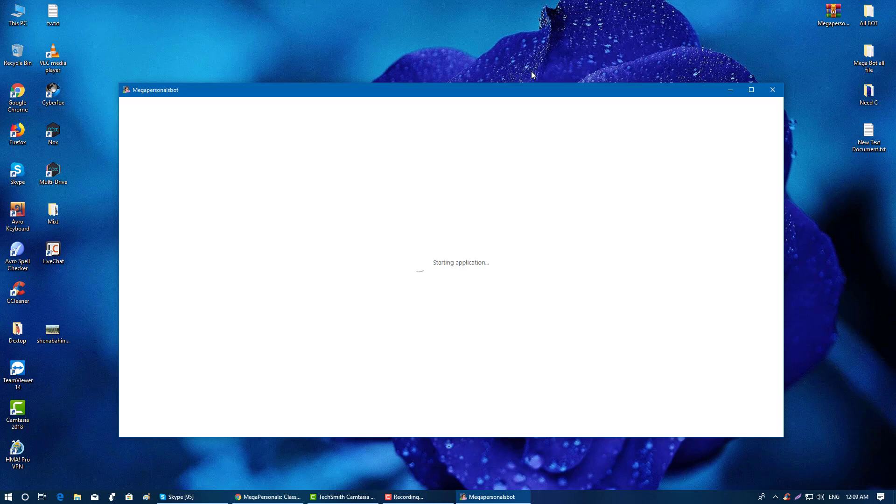
# - Move the bot window higher on screen while its main settings page loads
pyautogui.moveTo(503, 87); pyautogui.dragTo(500, 57)
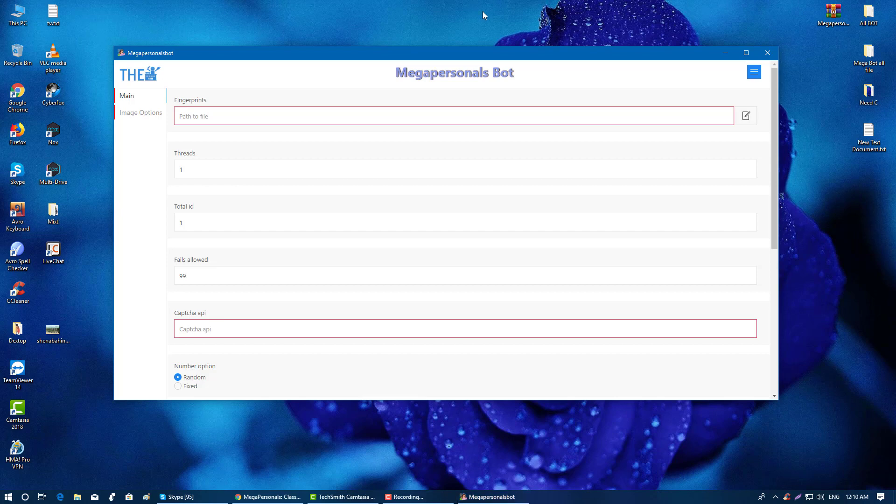
pyautogui.rightClick(484, 12)
# - Open the desktop Mega Bot all file folder beside the bot and locate useragentandroid.txt
pyautogui.click(499, 38)
pyautogui.moveTo(498, 56); pyautogui.dragTo(495, 55)
pyautogui.scroll(-4, 412, 198)
pyautogui.scroll(4, 412, 198)
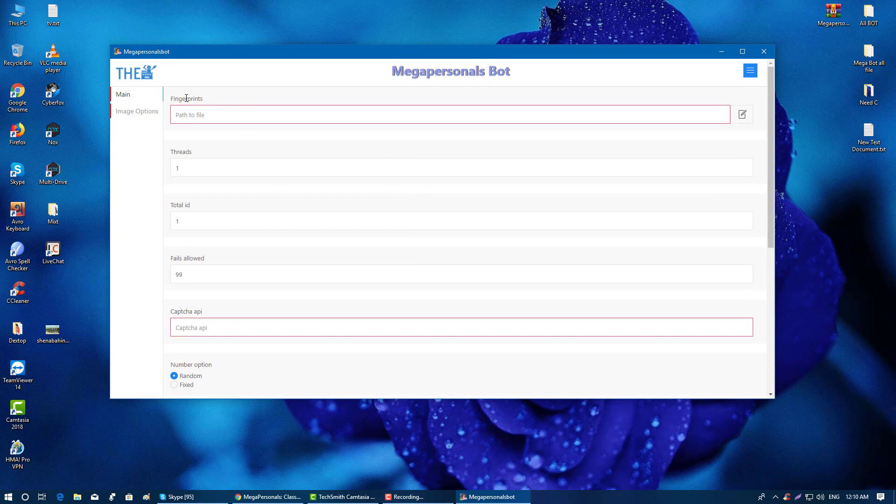
pyautogui.moveTo(173, 98); pyautogui.dragTo(272, 102)
pyautogui.doubleClick(859, 58)
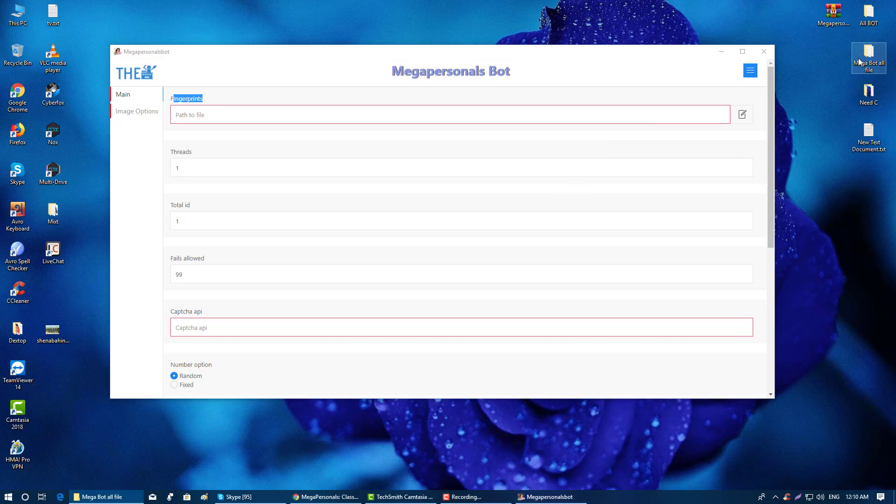
pyautogui.click(569, 89)
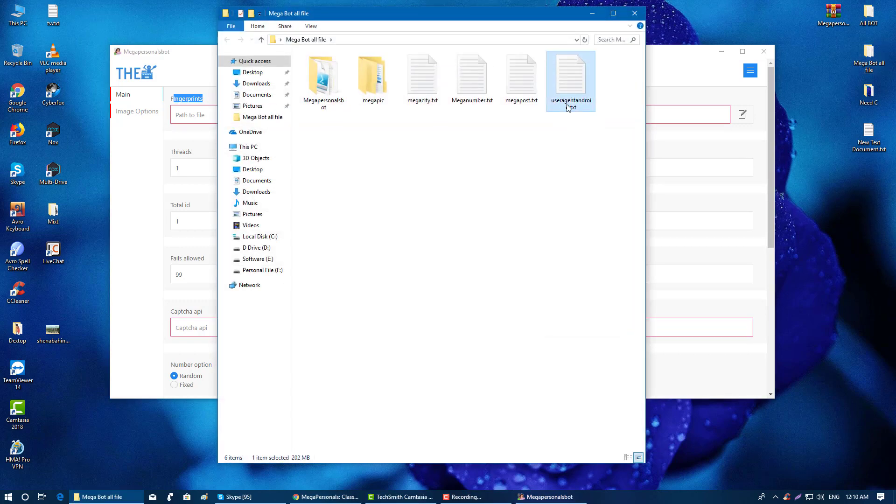
pyautogui.moveTo(530, 18); pyautogui.dragTo(721, 14)
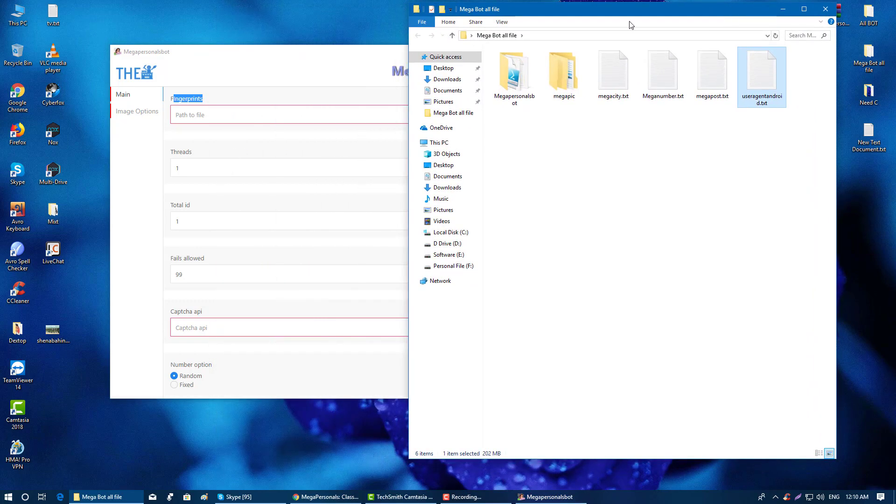
pyautogui.click(374, 63)
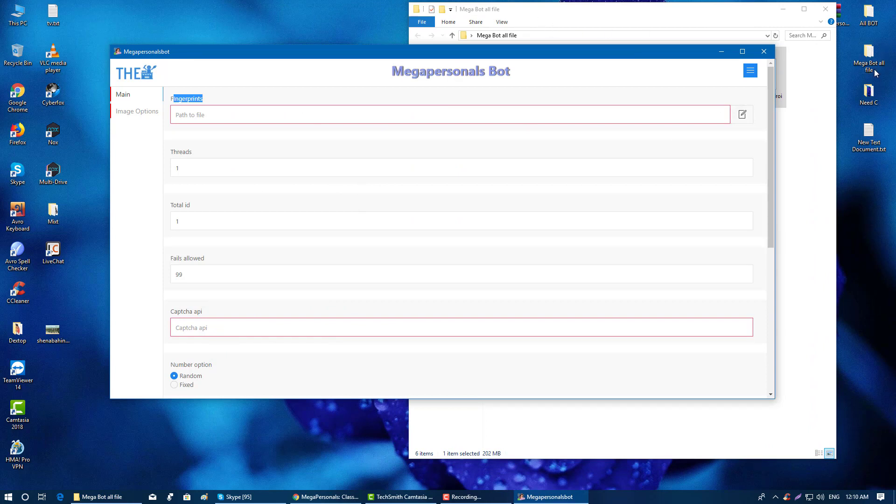
pyautogui.click(742, 117)
# - Point Fingerprints to Desktop > Mega Bot all file > useragentandroid.txt
pyautogui.click(156, 155)
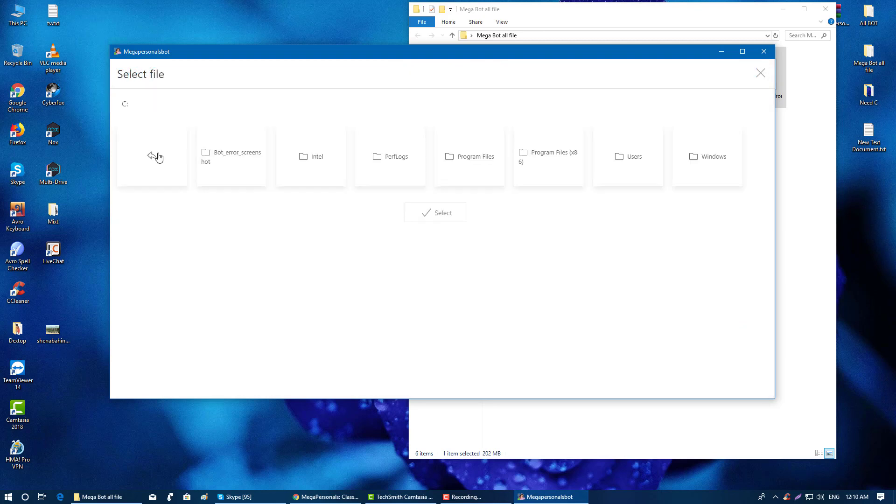
pyautogui.click(638, 168)
pyautogui.click(229, 167)
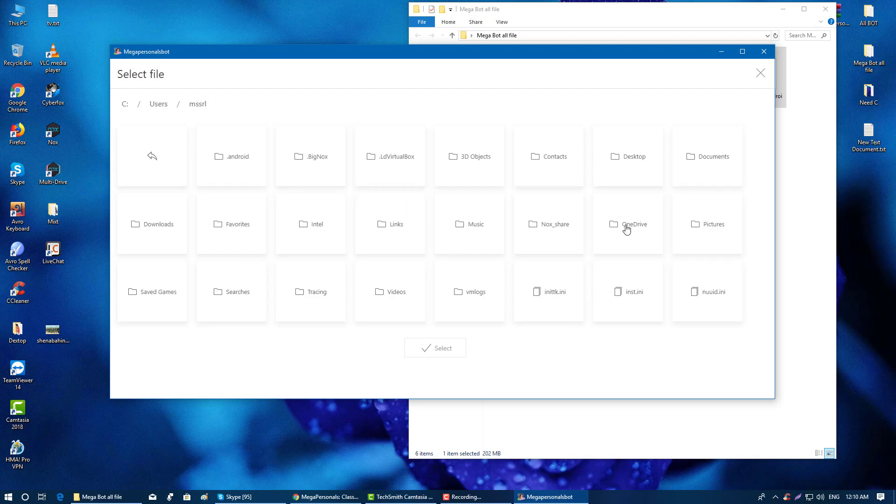
pyautogui.click(634, 155)
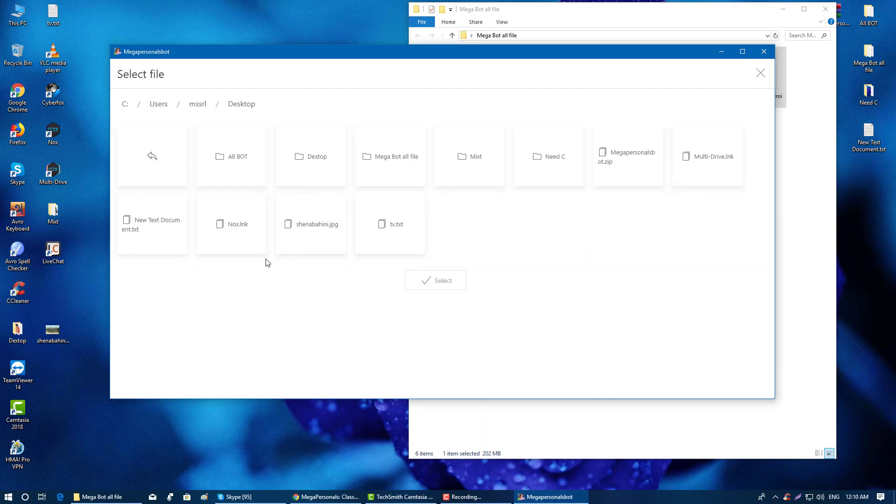
pyautogui.click(391, 169)
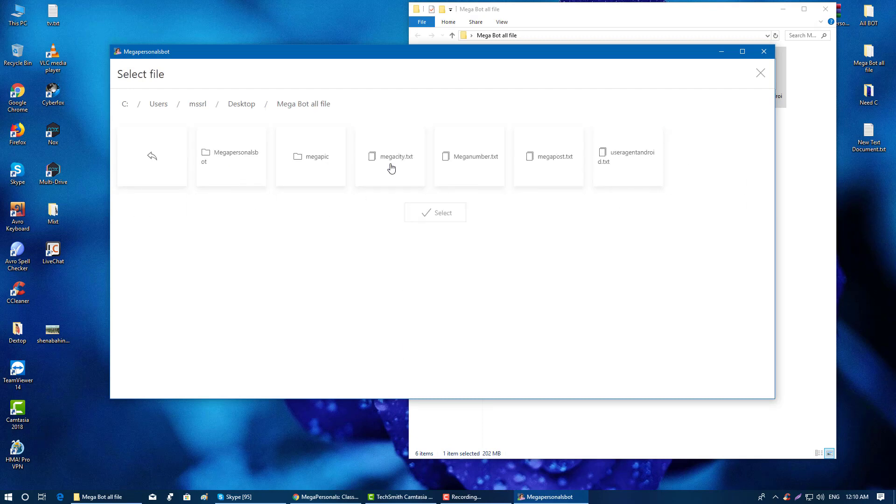
pyautogui.click(619, 167)
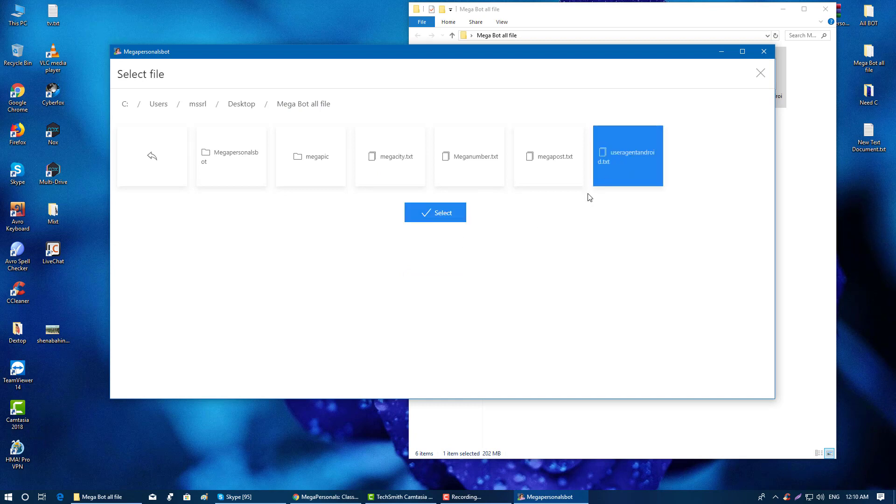
pyautogui.click(438, 214)
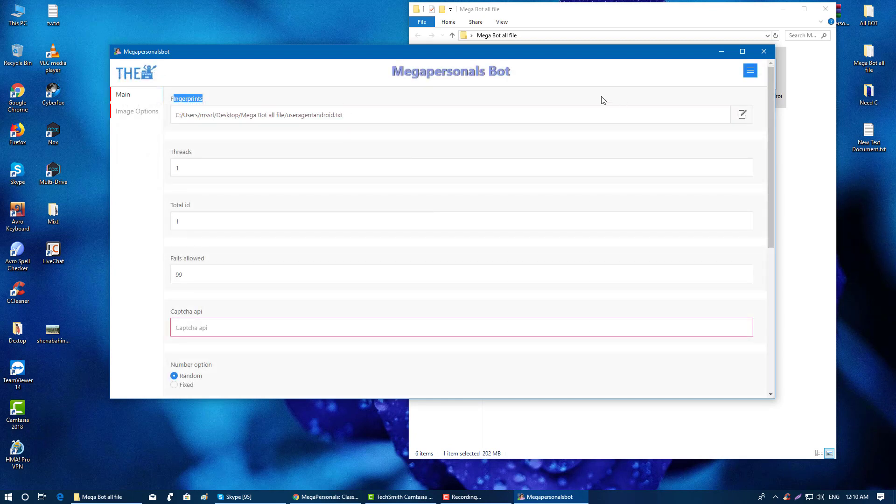
pyautogui.click(226, 169)
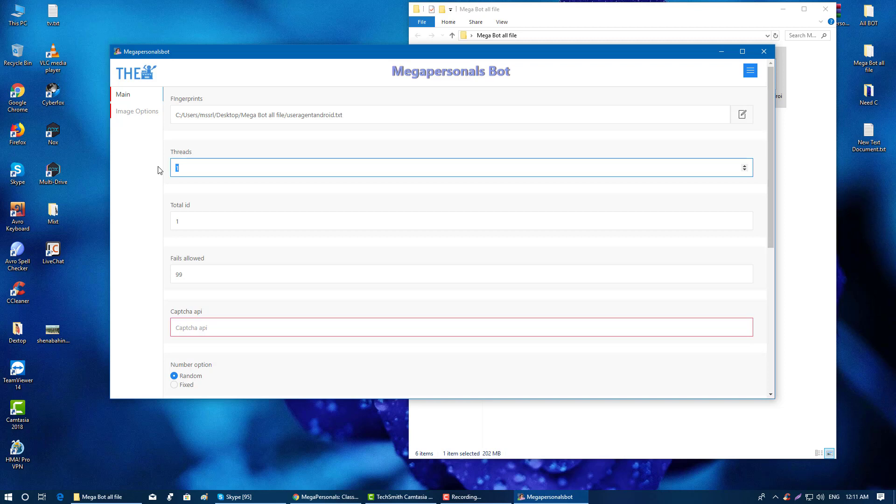
# - Set Threads to 2 and Total id to 10
pyautogui.write('5')
pyautogui.press('BackSpace')
pyautogui.write('2')
pyautogui.click(196, 192)
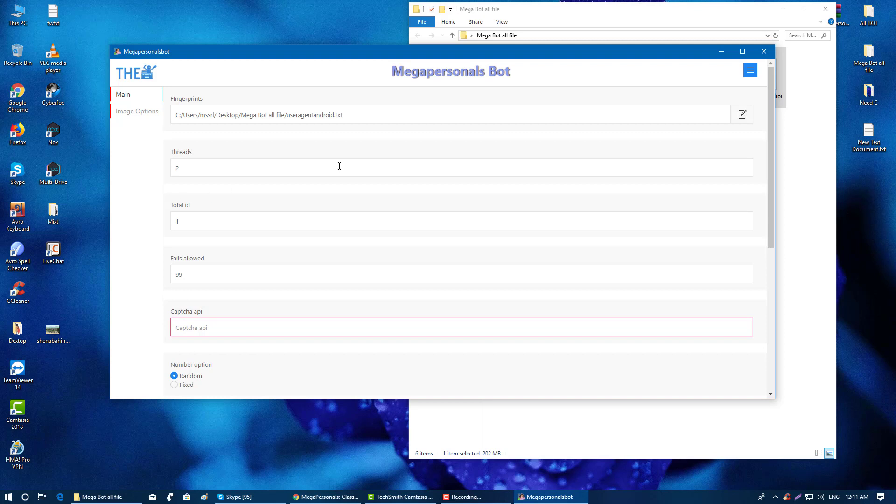
pyautogui.moveTo(230, 222); pyautogui.dragTo(169, 221)
pyautogui.write('10')
pyautogui.click(236, 201)
# - Enter 99999999 as the Fails allowed limit and minimise the folder window
pyautogui.click(210, 280)
pyautogui.write('999999')
pyautogui.scroll(-2, 215, 276)
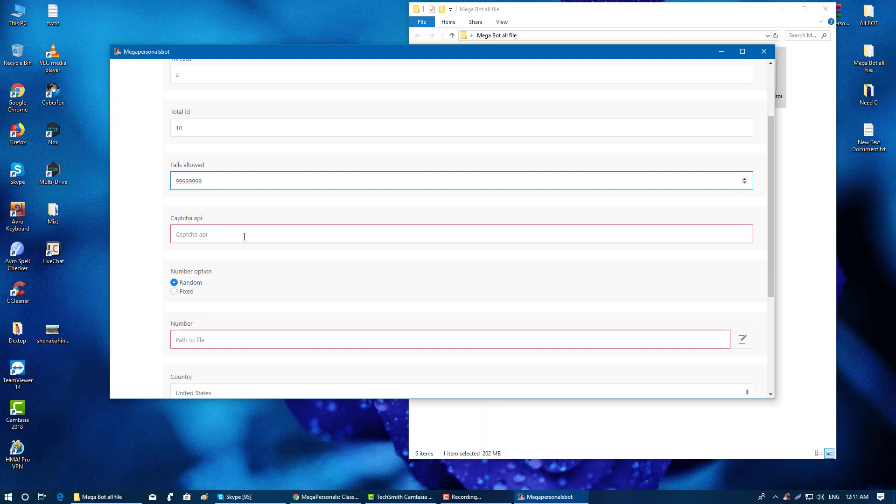
pyautogui.click(244, 237)
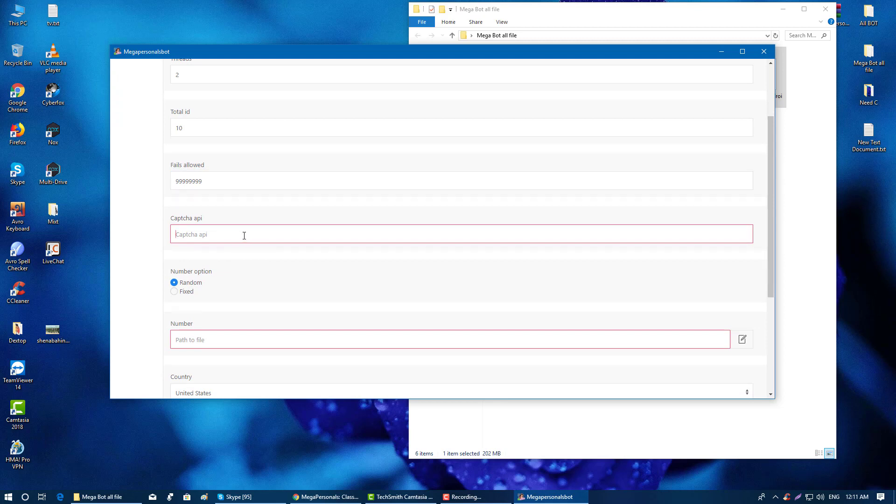
pyautogui.click(783, 8)
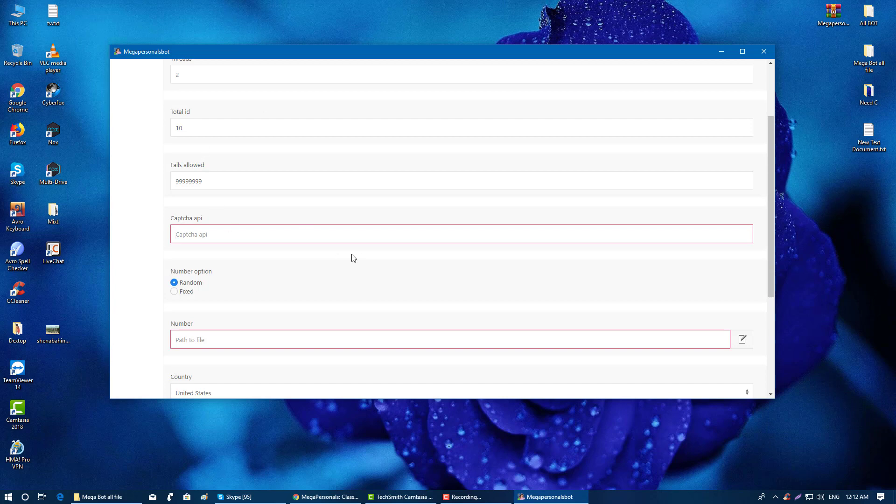
# - Open the Anticaptcha panel from the Network bookmarks in a new tab and sign in
pyautogui.click(348, 496)
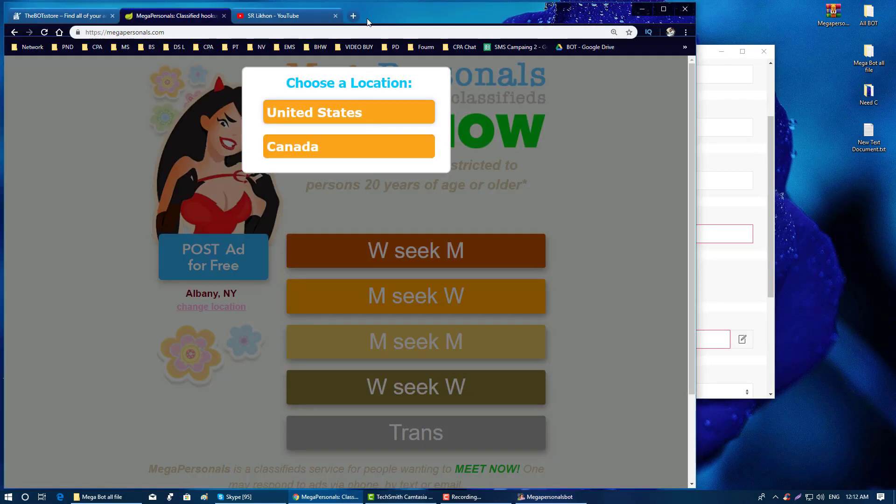
pyautogui.click(354, 16)
pyautogui.click(30, 47)
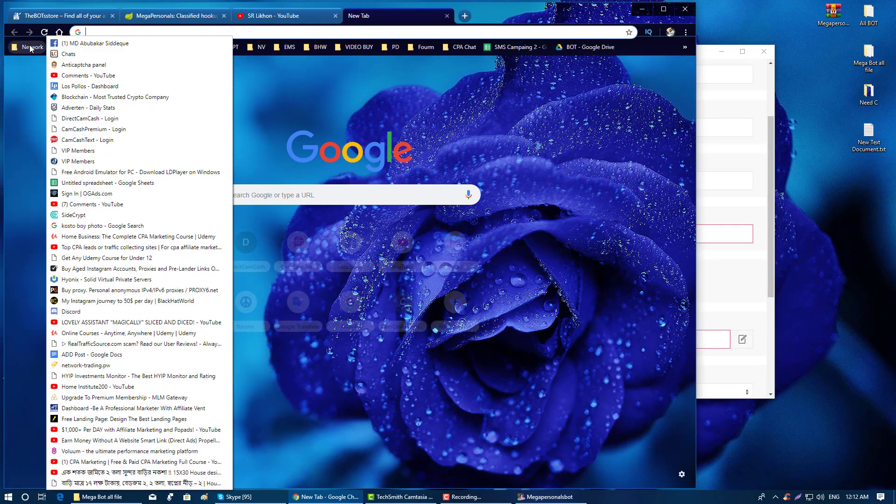
pyautogui.click(75, 65)
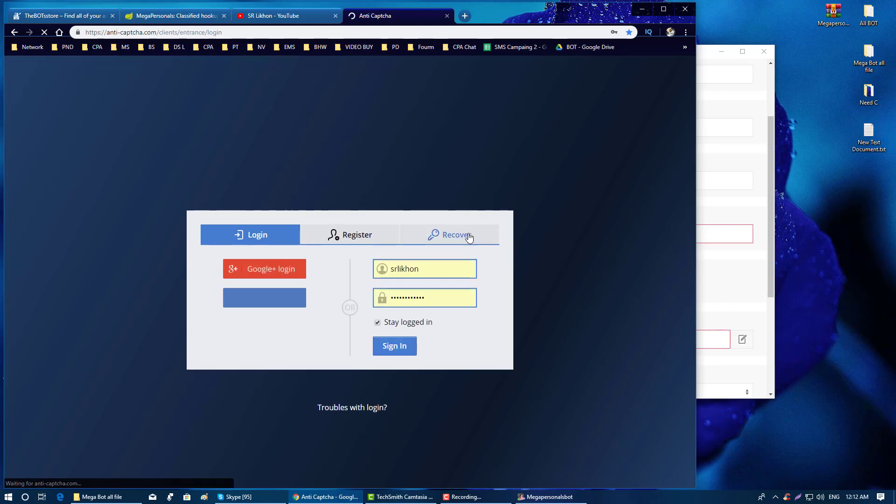
pyautogui.click(400, 353)
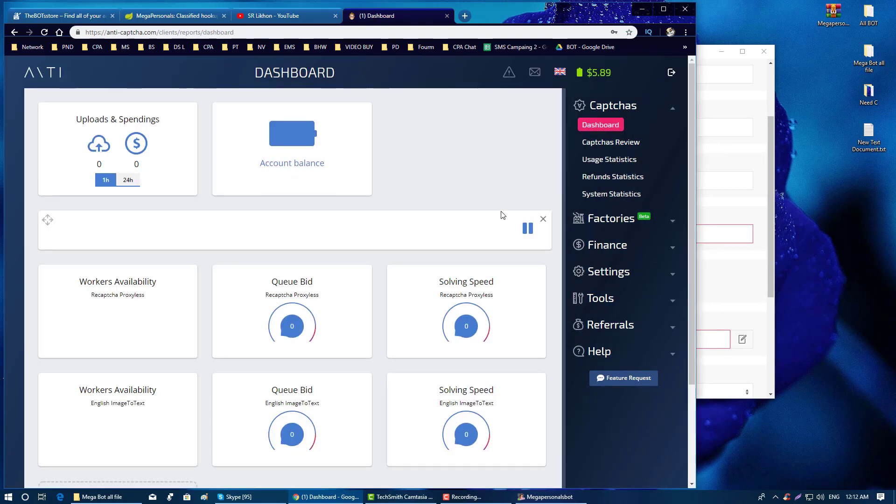
# - Copy the Account Key from Anti-Captcha's API setup page and minimise Chrome
pyautogui.click(643, 272)
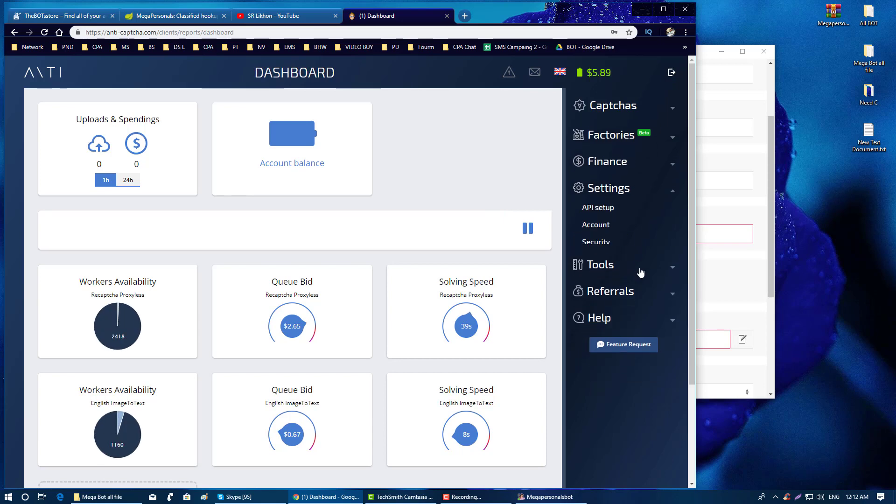
pyautogui.click(599, 204)
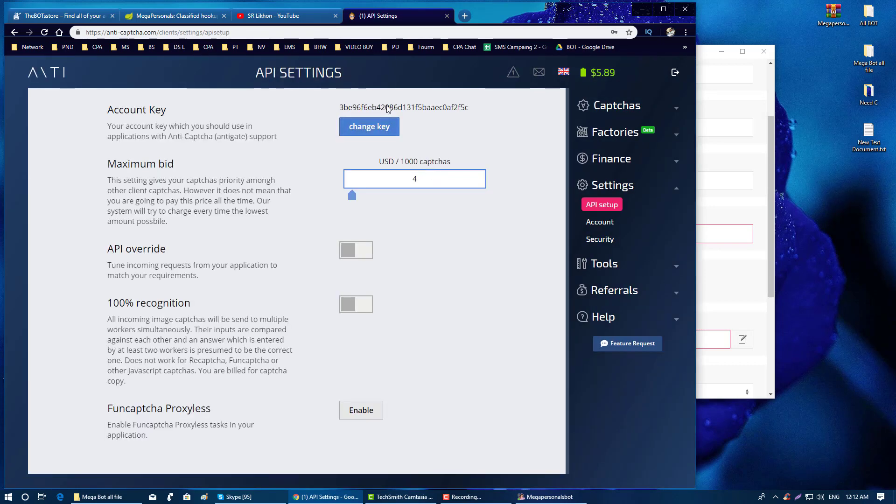
pyautogui.doubleClick(388, 108)
pyautogui.rightClick(385, 103)
pyautogui.click(393, 112)
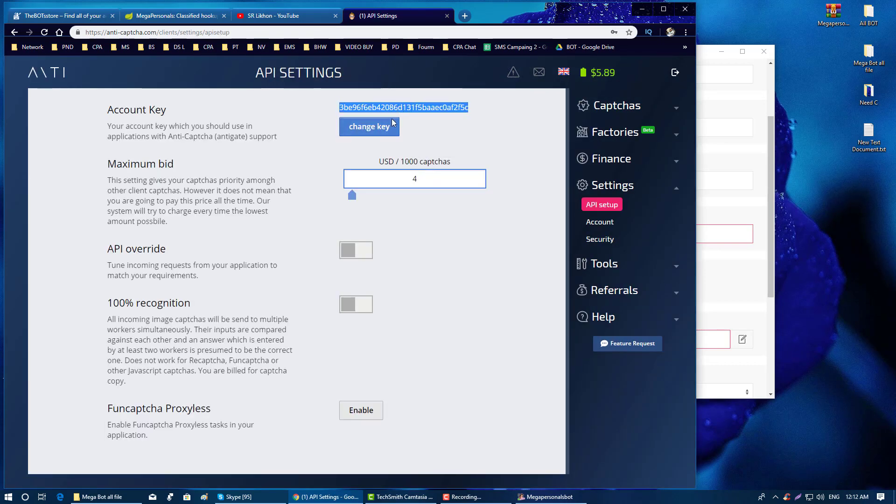
pyautogui.click(640, 10)
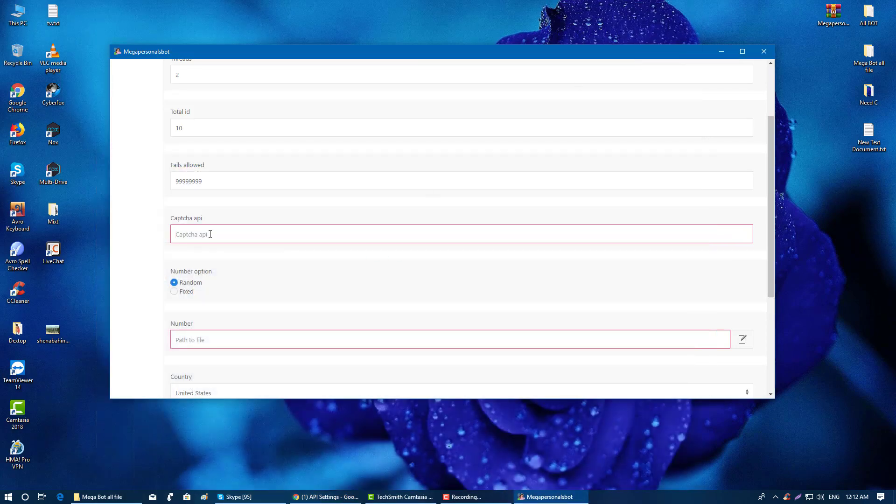
# - Paste the Anti-Captcha account key into Captcha api and return to Chrome's MegaPersonals tab
pyautogui.hotkey('ctrl', 'v')
pyautogui.scroll(-1, 249, 280)
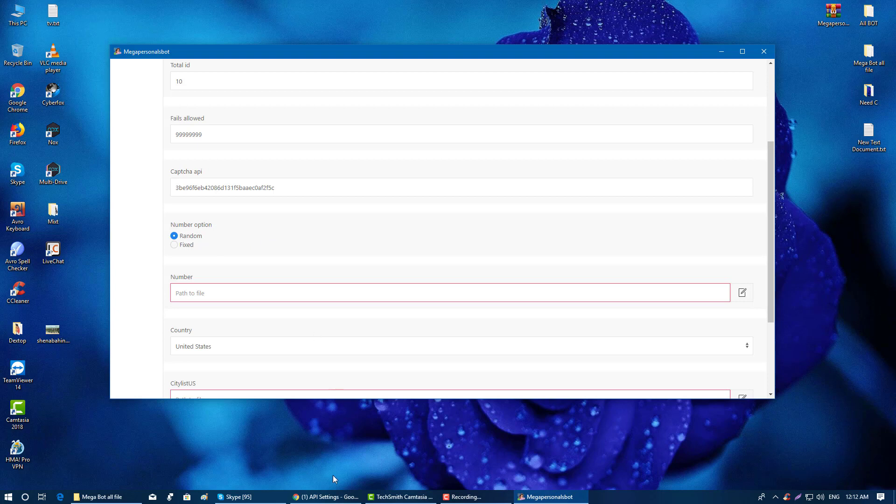
pyautogui.click(327, 498)
pyautogui.click(175, 16)
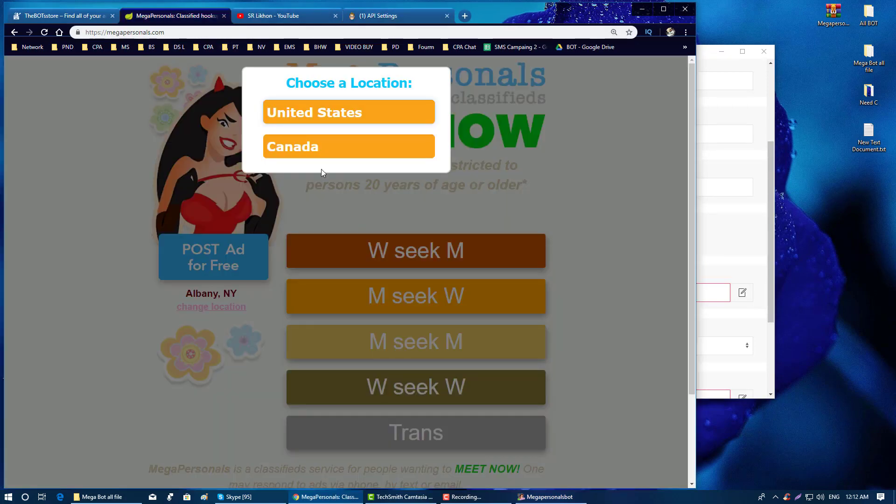
# - Dismiss MegaPersonals' Choose a Location popup, return to the Anti-Captcha tab and minimise Chrome
pyautogui.click(595, 123)
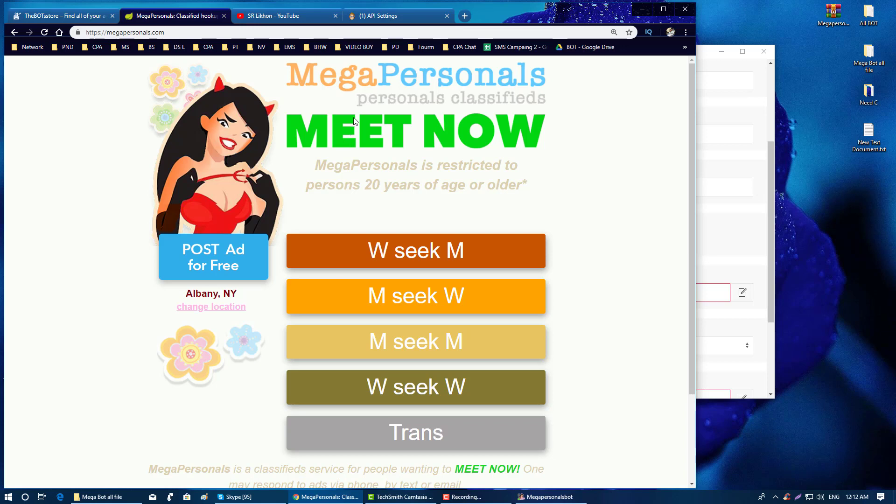
pyautogui.click(374, 16)
pyautogui.click(178, 18)
pyautogui.click(358, 18)
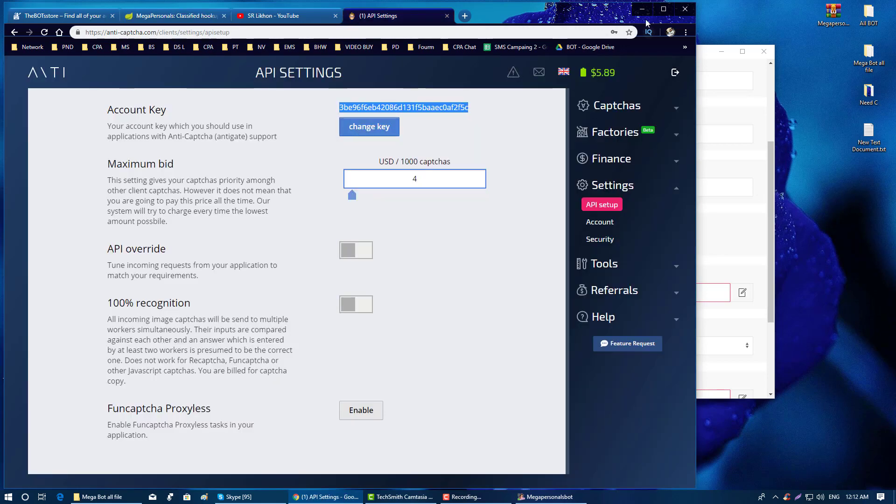
pyautogui.click(643, 9)
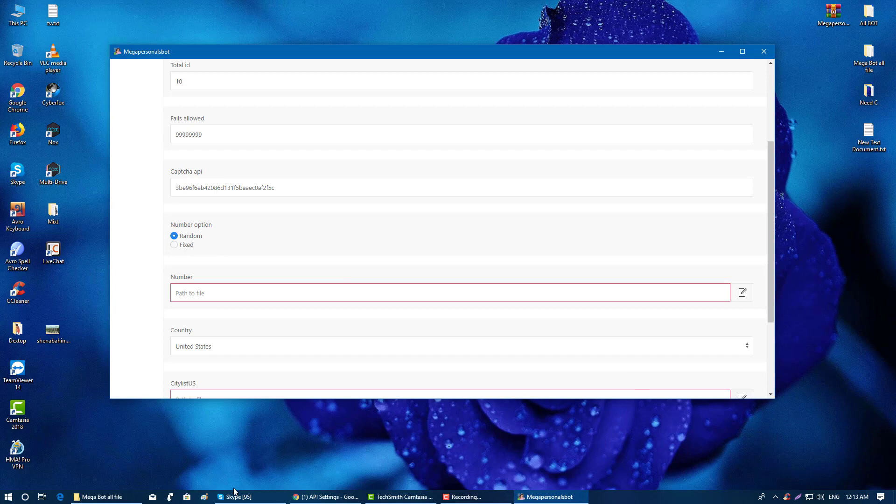
# - Reopen the Mega Bot all file folder and review Meganumber.txt's phone-number list in Notepad
pyautogui.click(100, 497)
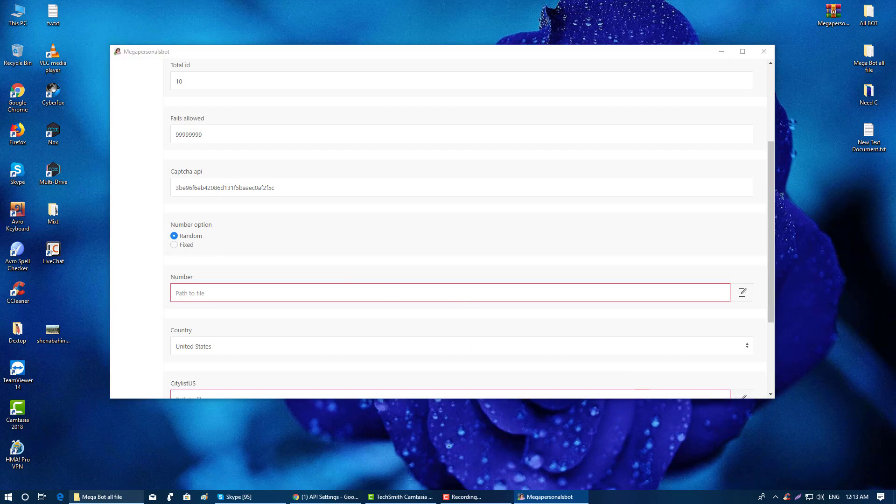
pyautogui.doubleClick(666, 84)
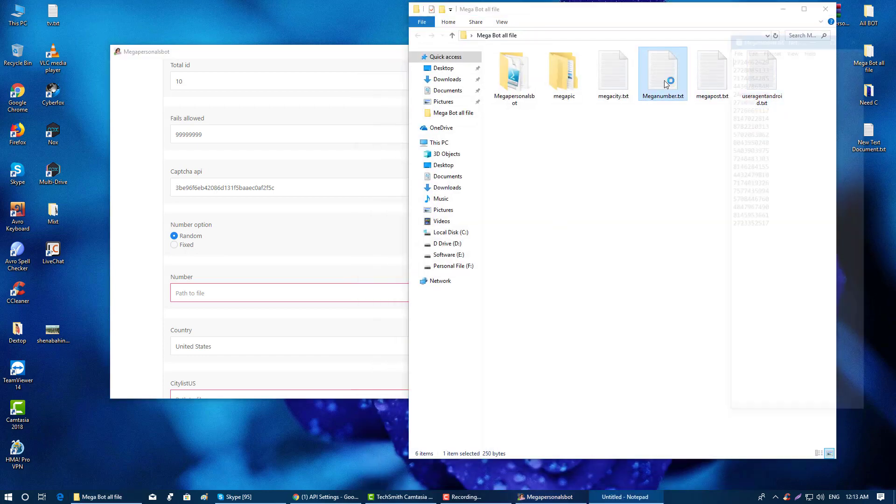
pyautogui.moveTo(778, 230); pyautogui.dragTo(732, 54)
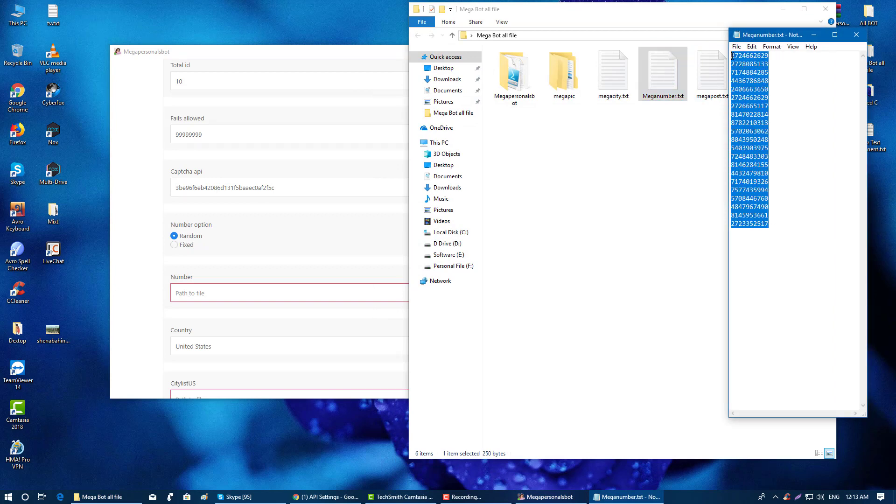
pyautogui.click(857, 35)
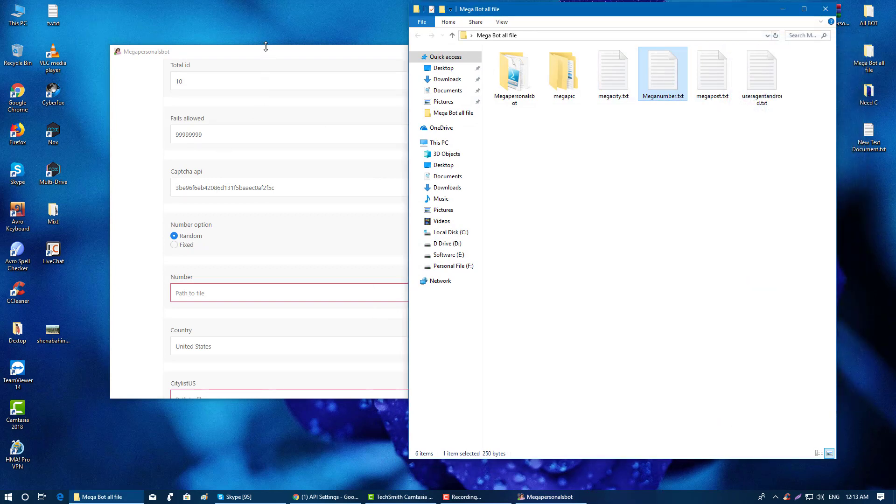
# - Set the Number file to Meganumber.txt
pyautogui.click(265, 49)
pyautogui.scroll(-3, 284, 248)
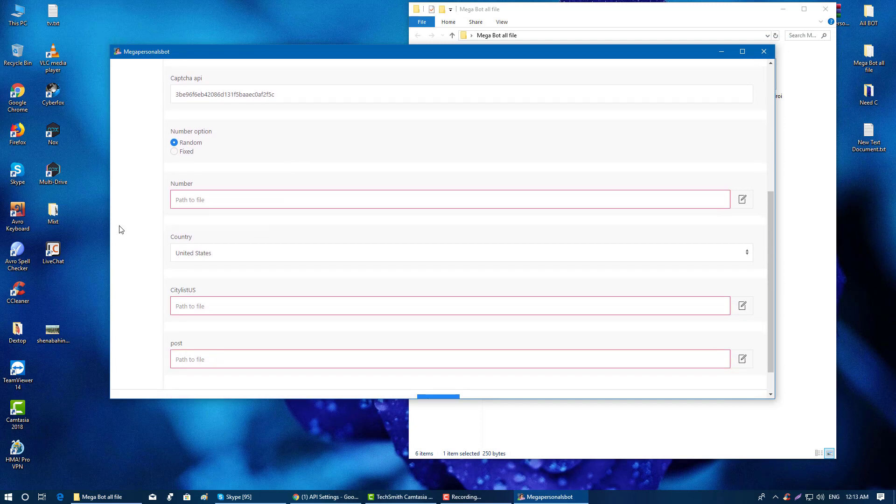
pyautogui.click(744, 200)
pyautogui.click(479, 166)
pyautogui.click(450, 213)
# - Keep Country as United States and set CitylistUS to megacity.txt
pyautogui.scroll(-1, 365, 242)
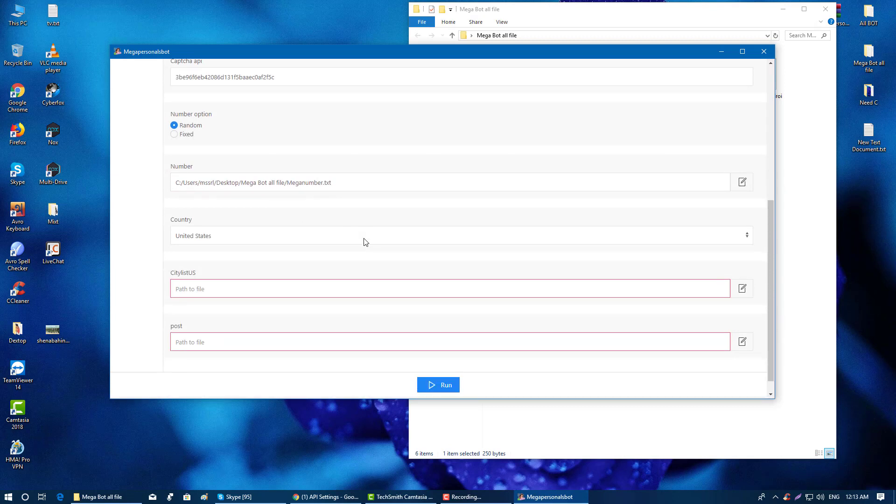
pyautogui.click(221, 220)
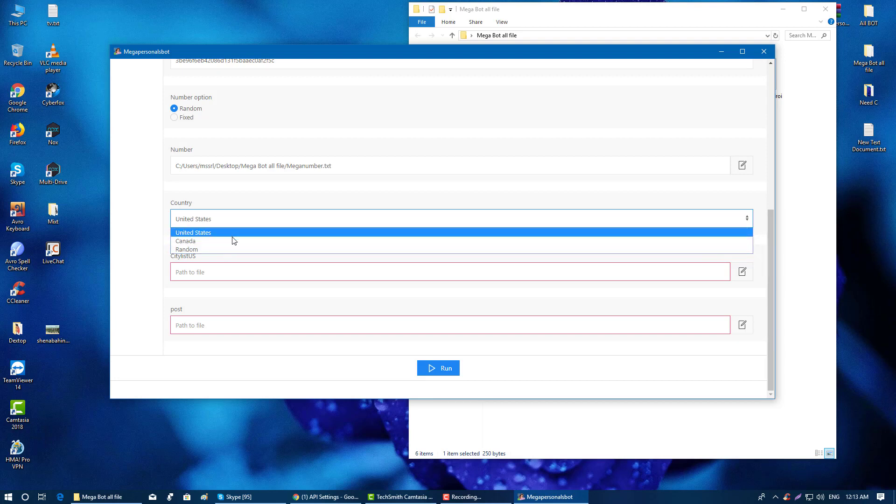
pyautogui.click(230, 233)
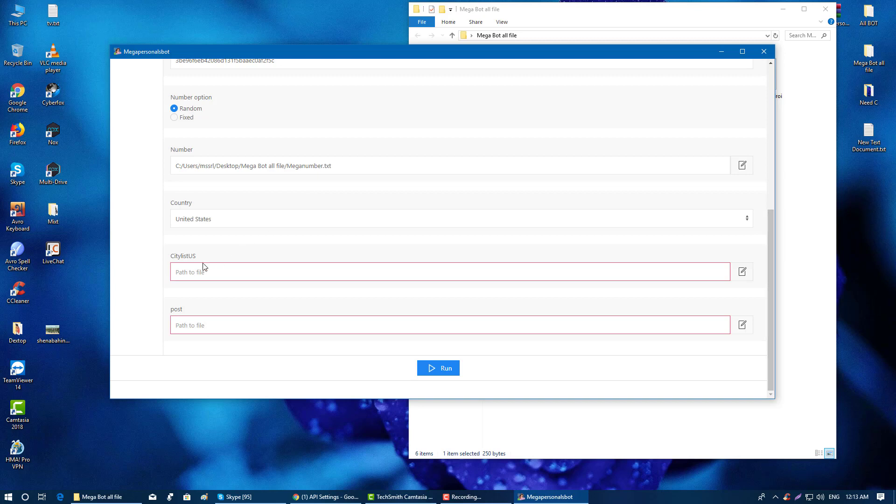
pyautogui.click(743, 272)
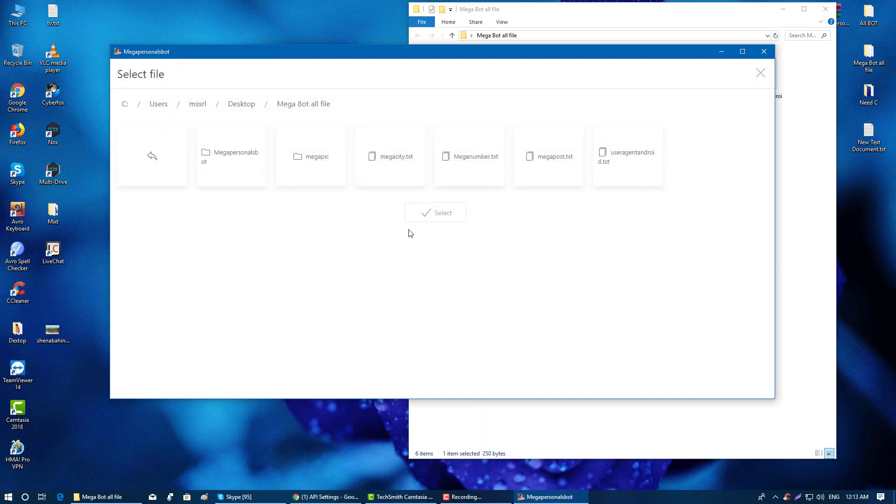
pyautogui.click(402, 162)
pyautogui.click(439, 213)
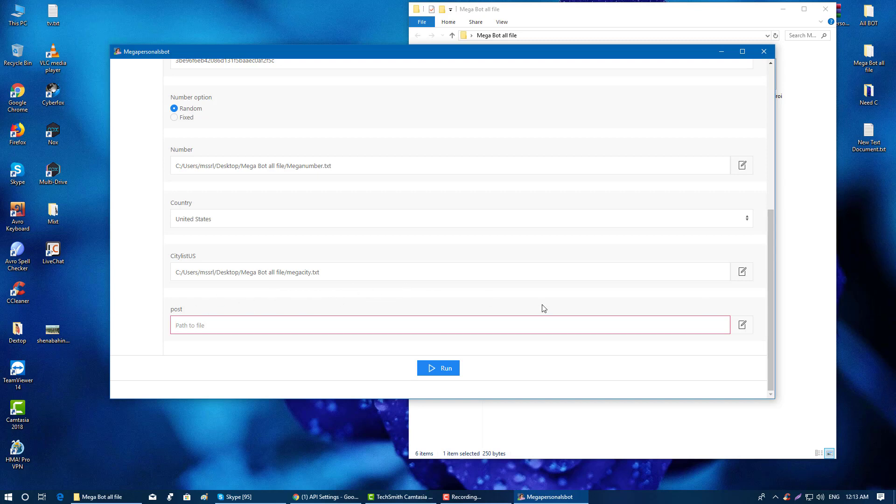
# - Set the post file to megapost.txt and return to the top of the settings
pyautogui.click(743, 324)
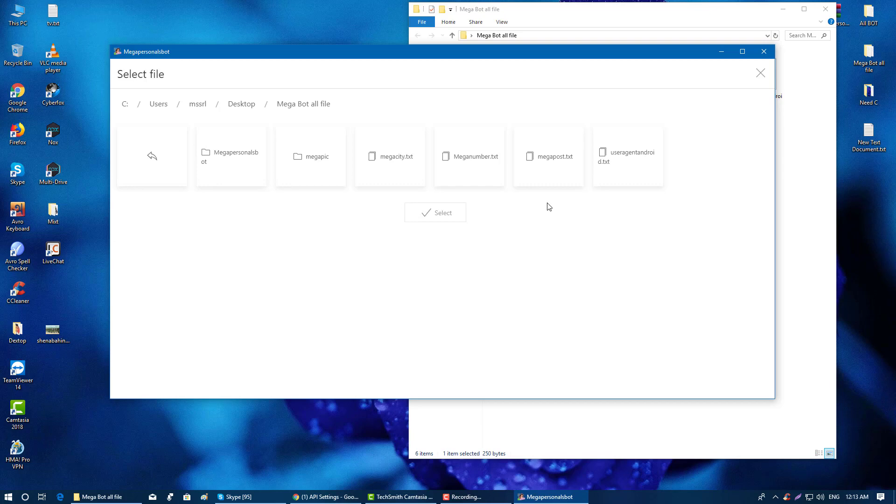
pyautogui.click(560, 157)
pyautogui.click(456, 215)
pyautogui.scroll(6, 466, 270)
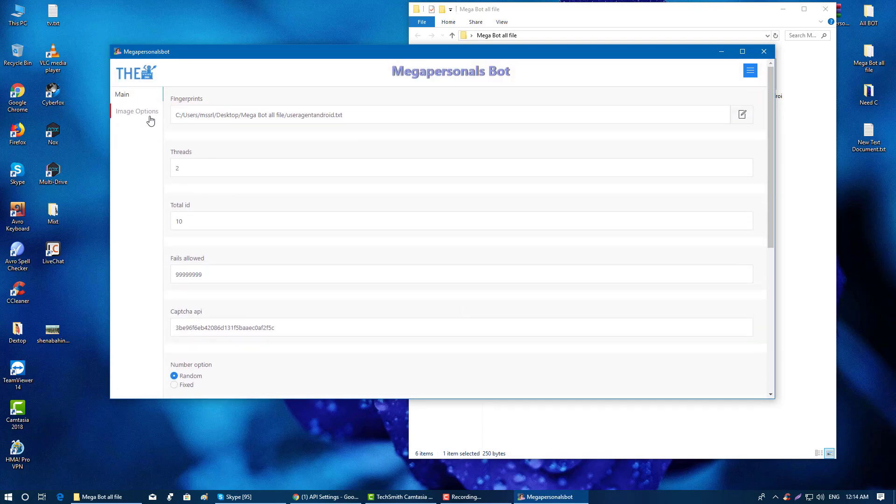
# - On the Image Options page, set the image folder to the megapic folder
pyautogui.click(147, 113)
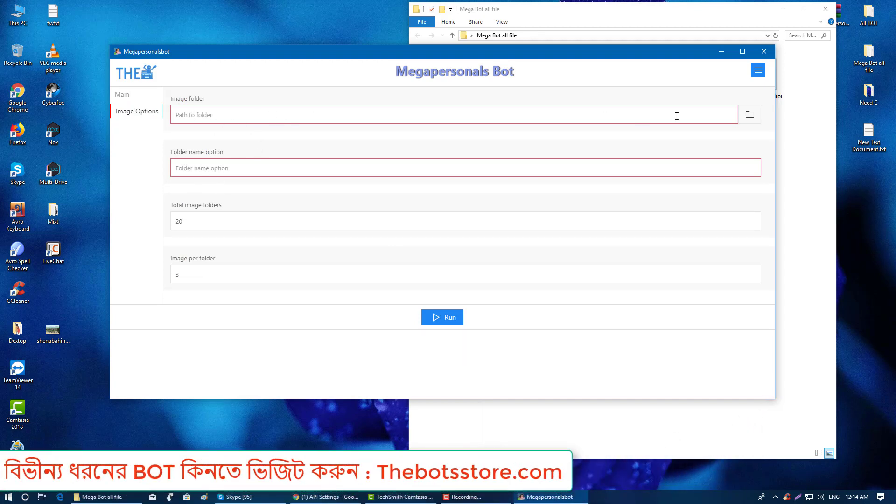
pyautogui.click(747, 121)
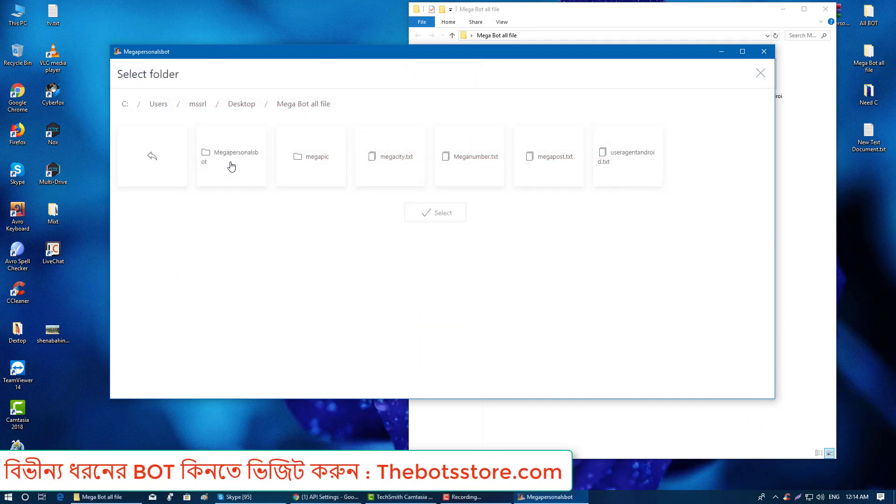
pyautogui.click(238, 164)
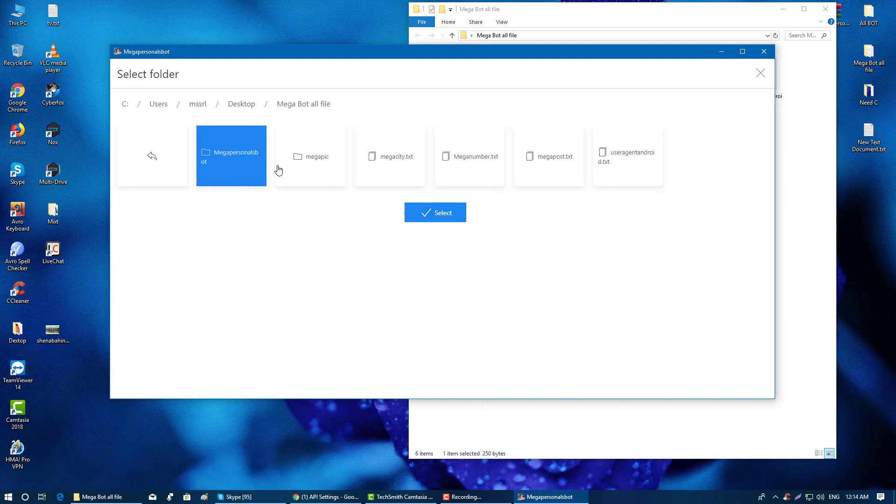
pyautogui.click(307, 183)
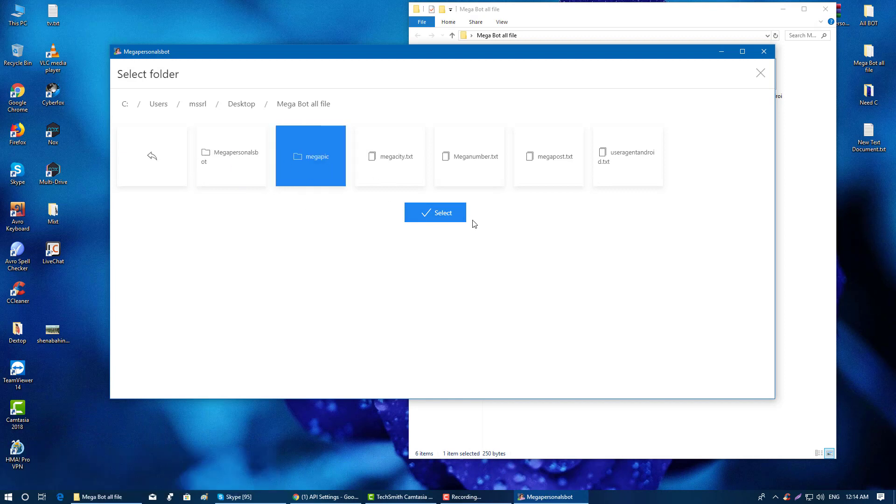
pyautogui.click(448, 219)
pyautogui.click(299, 173)
pyautogui.click(434, 209)
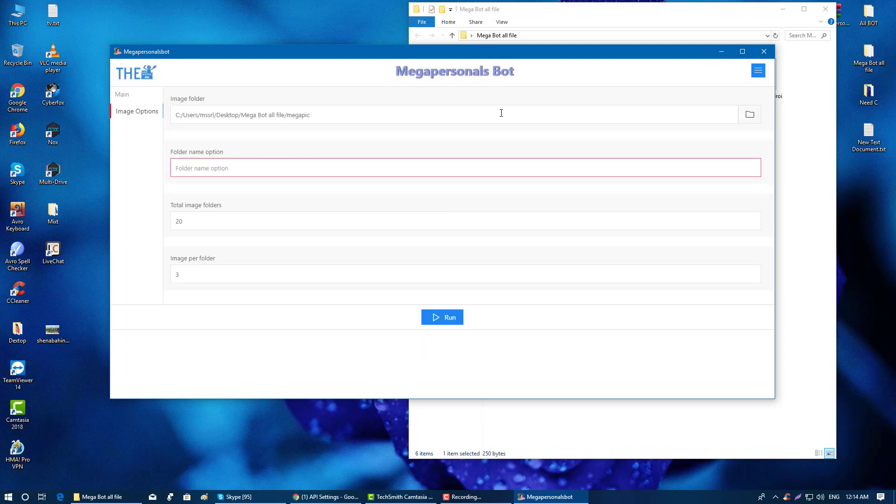
# - Open the megapic folder in Explorer to check its x-numbered subfolders
pyautogui.click(542, 13)
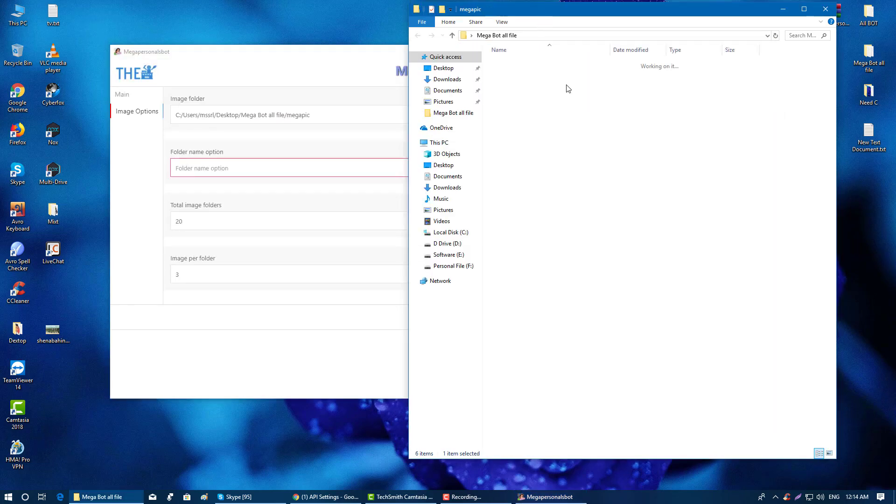
pyautogui.doubleClick(568, 88)
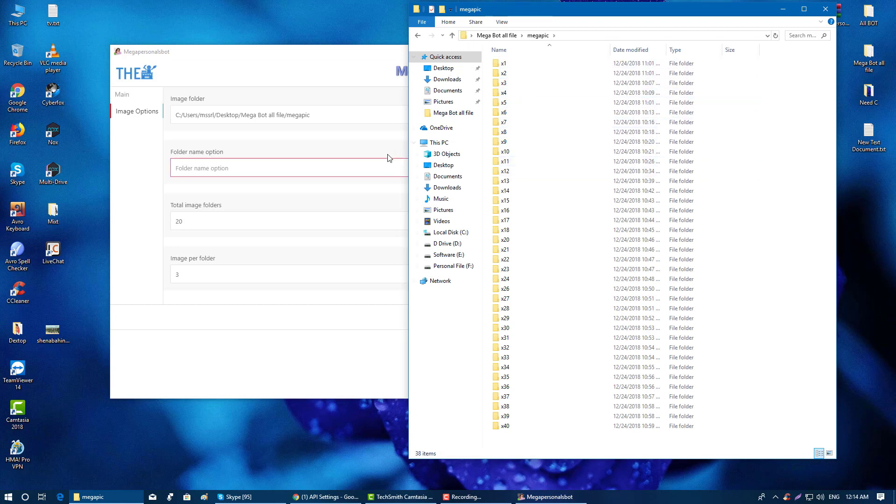
pyautogui.click(196, 170)
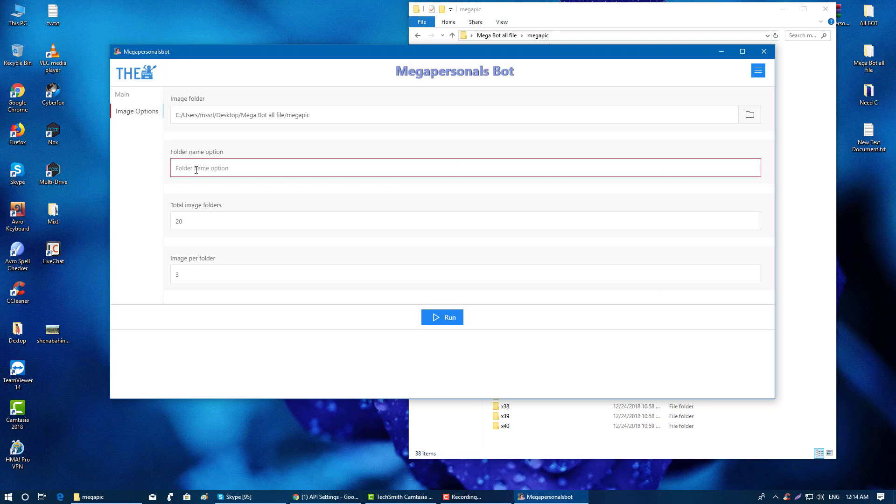
# - Enter x[[NUM]] as the Folder name option, comparing it with the megapic subfolder names
pyautogui.write('x[[NU')
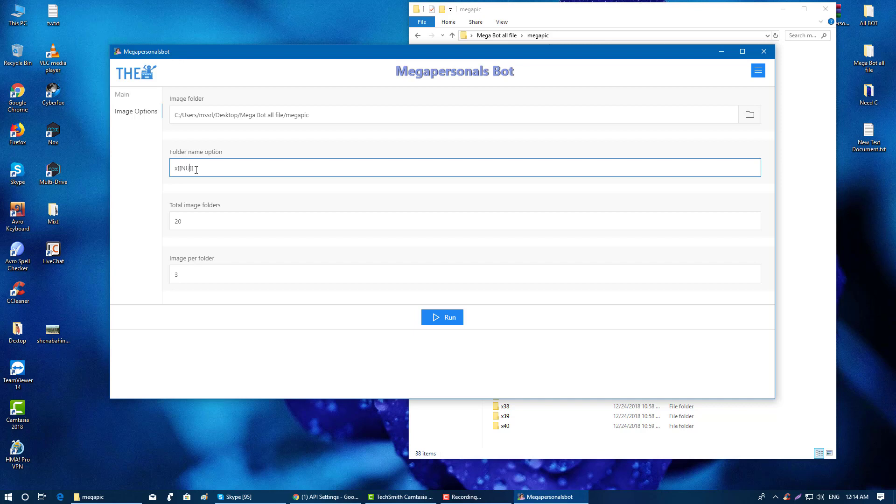
pyautogui.click(212, 188)
pyautogui.doubleClick(177, 170)
pyautogui.click(524, 13)
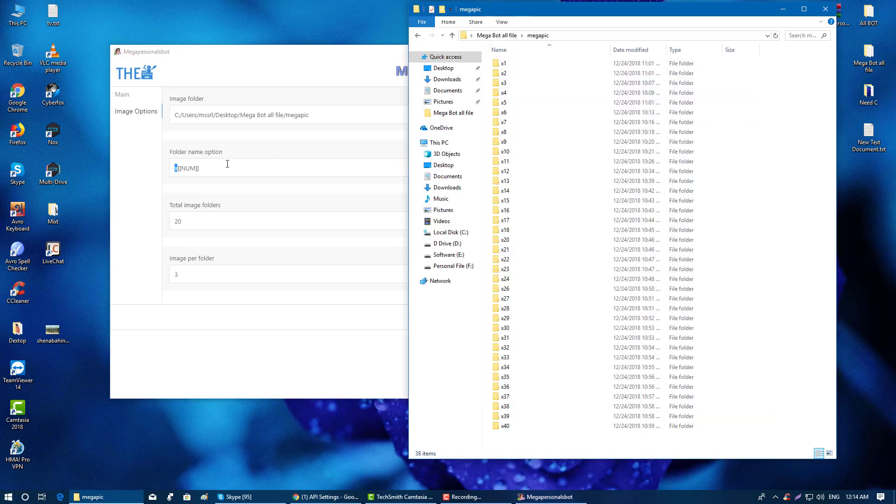
pyautogui.click(209, 171)
pyautogui.click(544, 10)
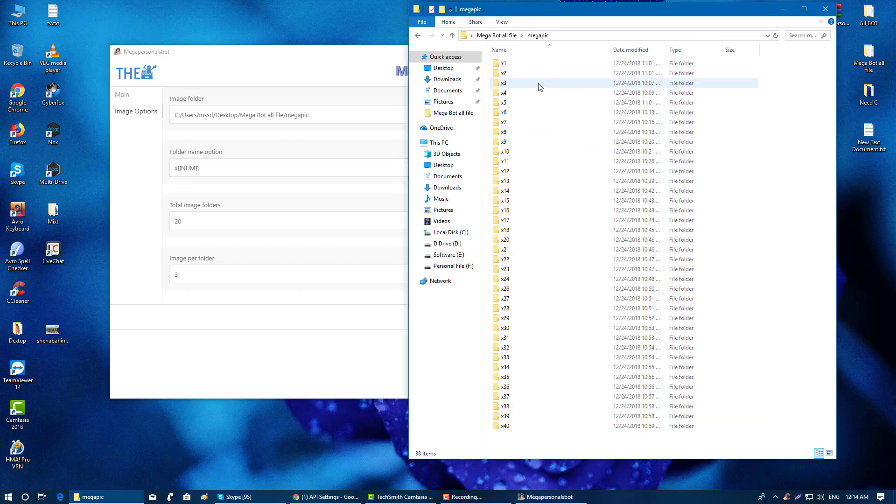
pyautogui.click(239, 195)
pyautogui.click(714, 14)
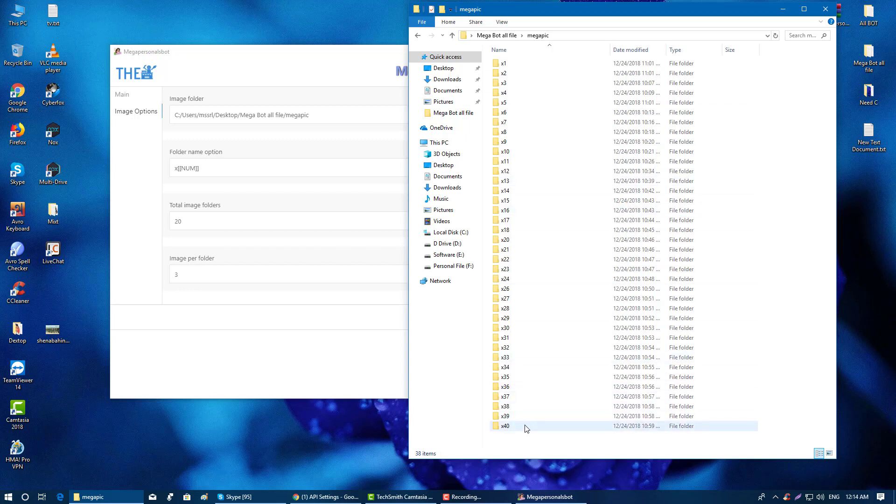
pyautogui.click(236, 220)
# - Set Total image folders to 40 and Image per folder to 4
pyautogui.doubleClick(172, 216)
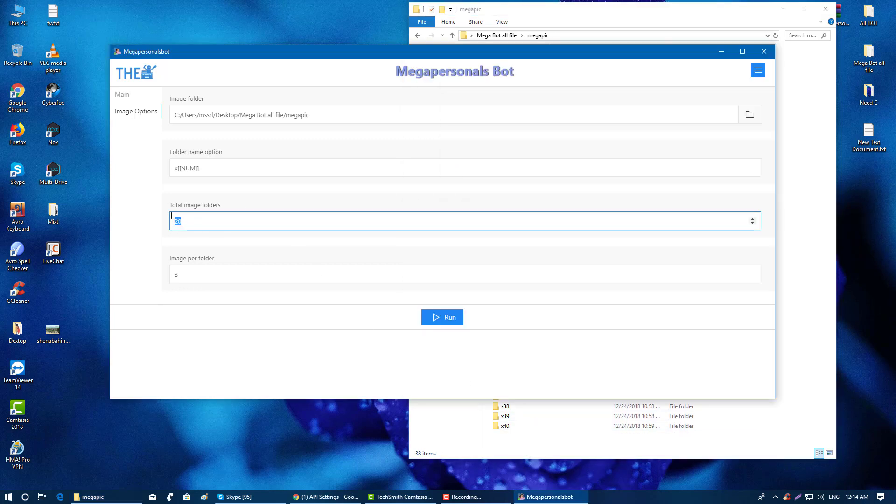
pyautogui.write('40')
pyautogui.click(219, 200)
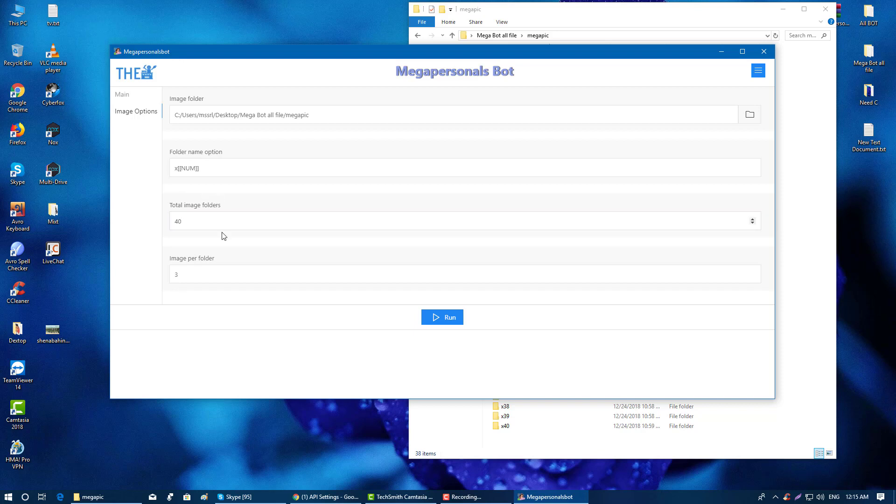
pyautogui.doubleClick(209, 274)
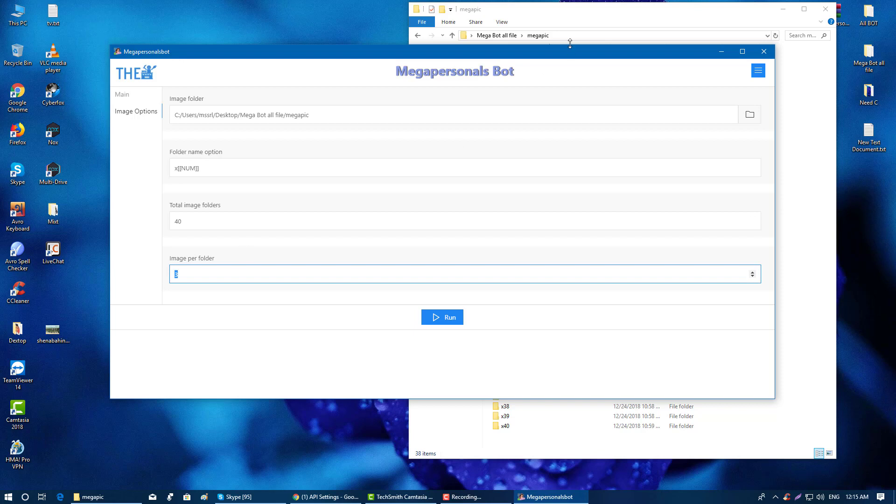
pyautogui.moveTo(228, 278); pyautogui.dragTo(152, 279)
pyautogui.click(223, 257)
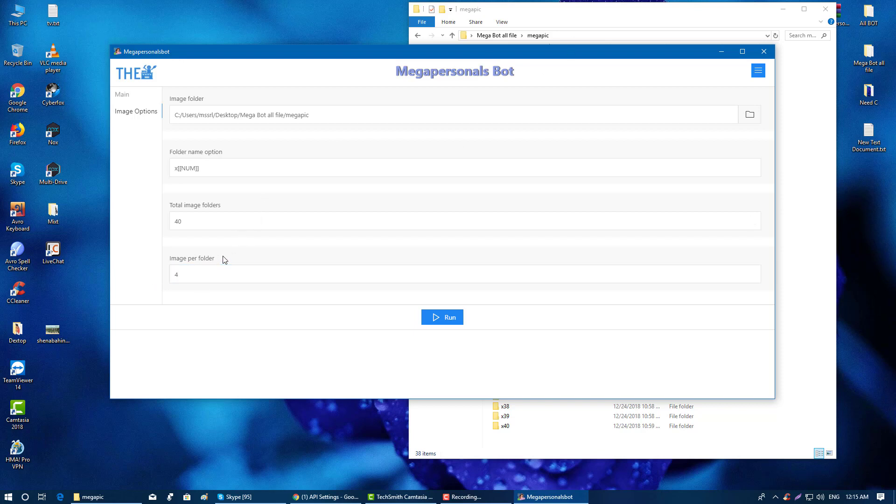
pyautogui.click(642, 16)
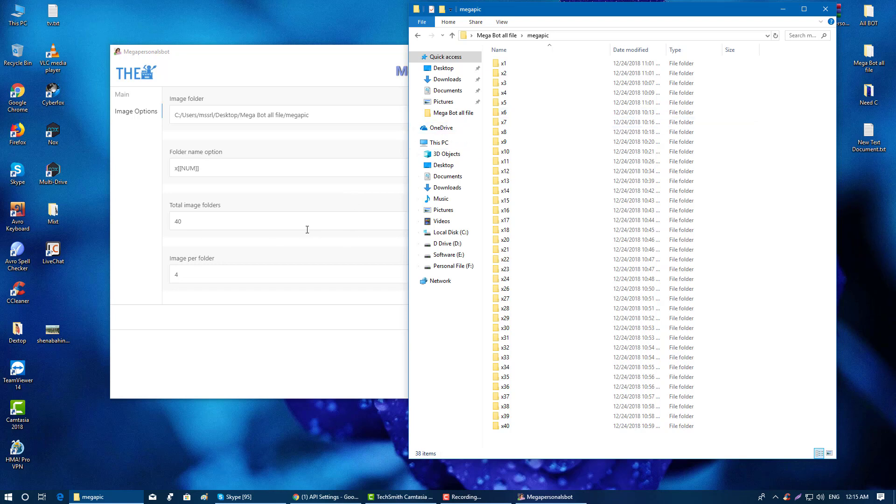
pyautogui.click(183, 273)
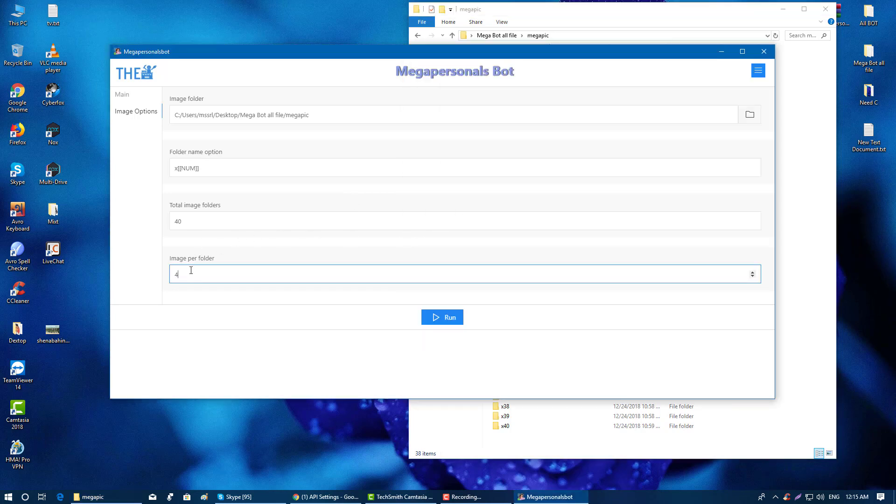
# - Review the Main tab file settings and start the bot running with 2 threads
pyautogui.click(130, 100)
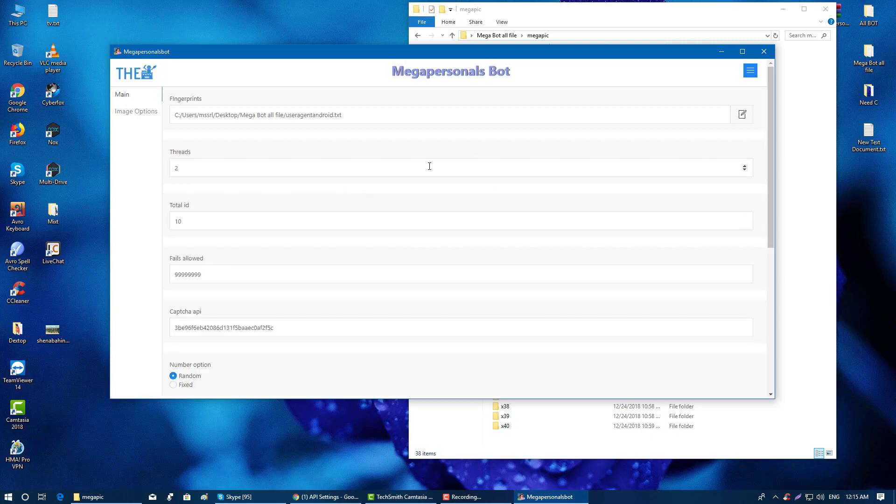
pyautogui.scroll(-5, 424, 168)
pyautogui.scroll(5, 425, 172)
pyautogui.click(124, 112)
pyautogui.click(120, 95)
pyautogui.scroll(-6, 533, 299)
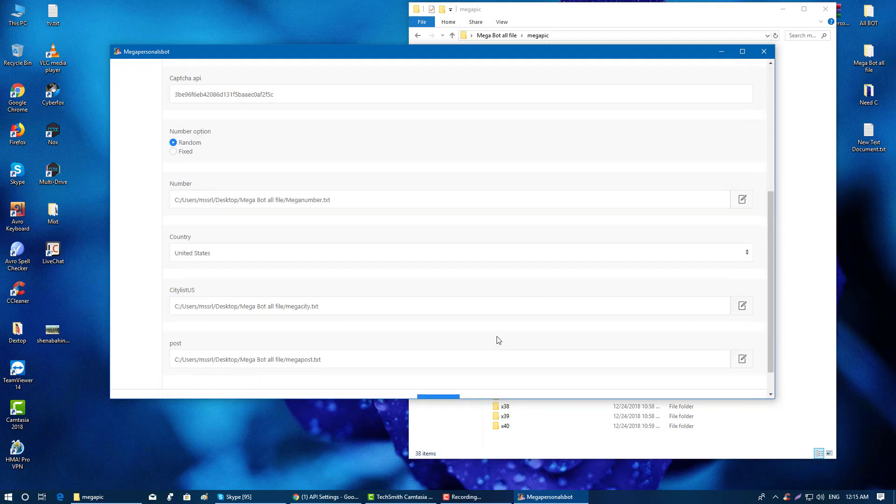
pyautogui.click(446, 369)
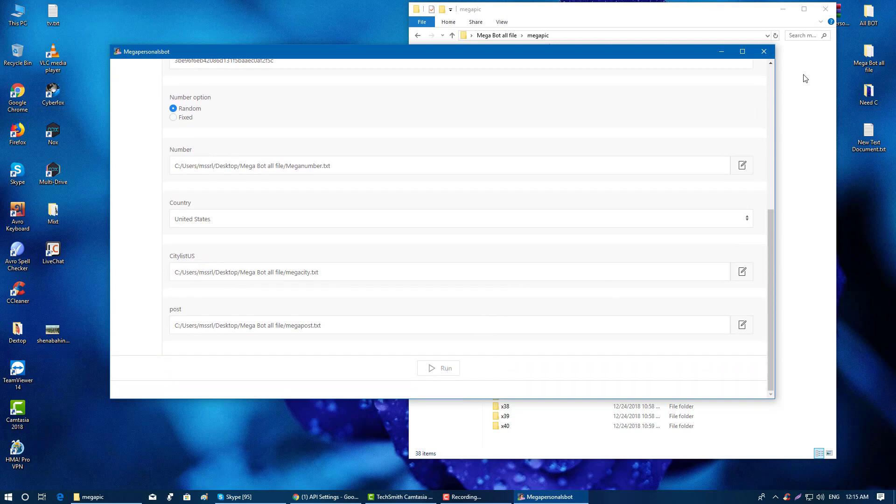
pyautogui.click(783, 9)
pyautogui.moveTo(577, 58); pyautogui.dragTo(586, 58)
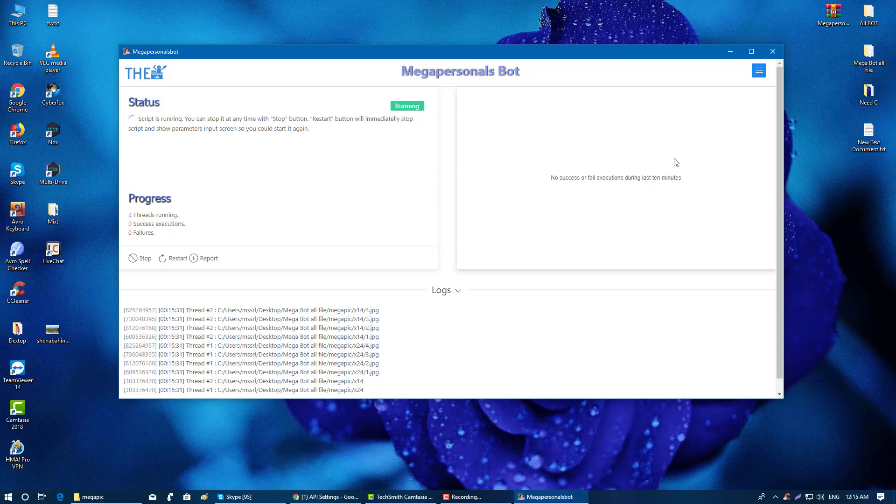
# - Check Total Ad Posted in the side menu while waiting for the first successful ad post
pyautogui.moveTo(521, 54)
pyautogui.mouseDown()
pyautogui.moveTo(524, 44)
pyautogui.moveTo(535, 55)
pyautogui.mouseUp()
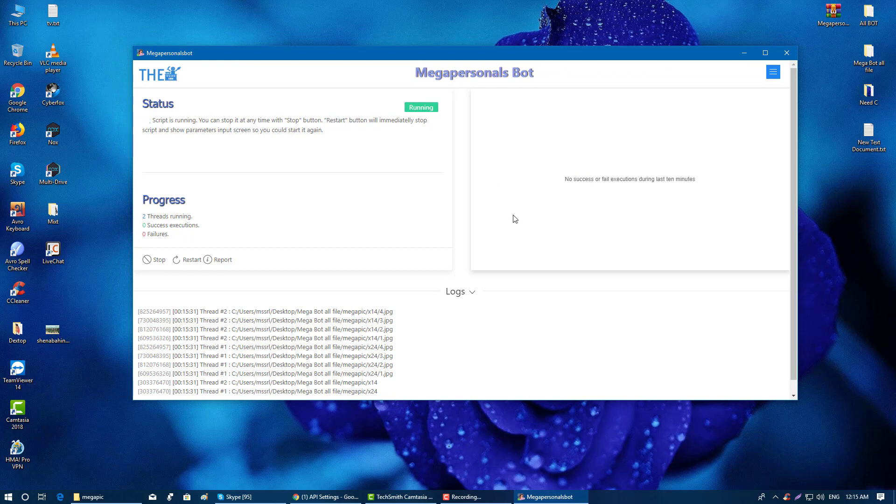
pyautogui.scroll(-1, 478, 240)
pyautogui.scroll(1, 376, 246)
pyautogui.click(774, 76)
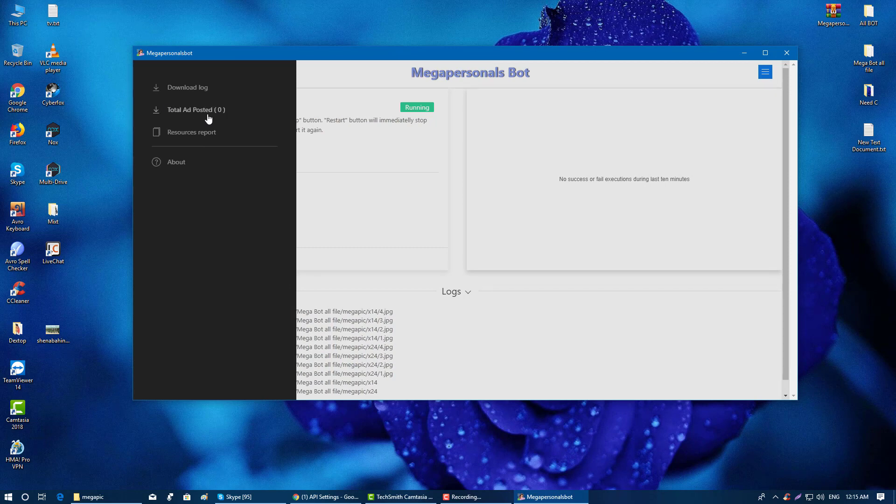
pyautogui.click(530, 188)
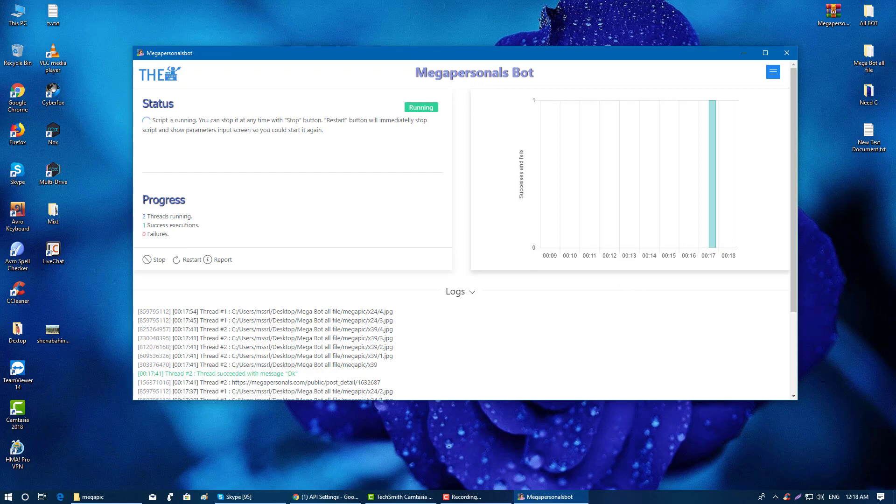
pyautogui.moveTo(257, 374); pyautogui.dragTo(298, 373)
pyautogui.moveTo(225, 311); pyautogui.dragTo(380, 357)
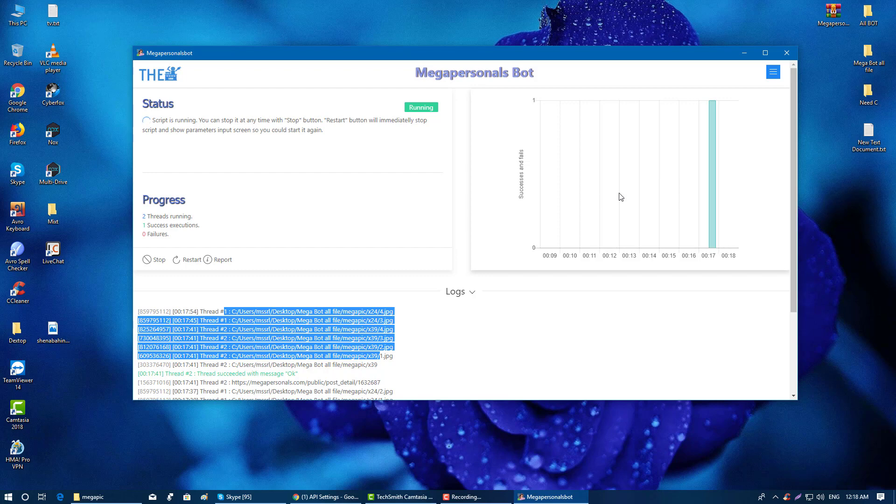
pyautogui.moveTo(155, 216); pyautogui.dragTo(199, 217)
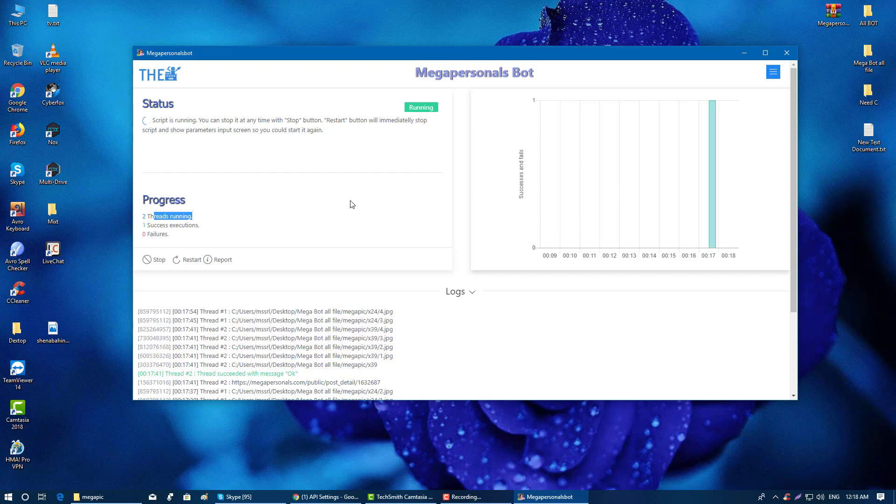
pyautogui.click(408, 342)
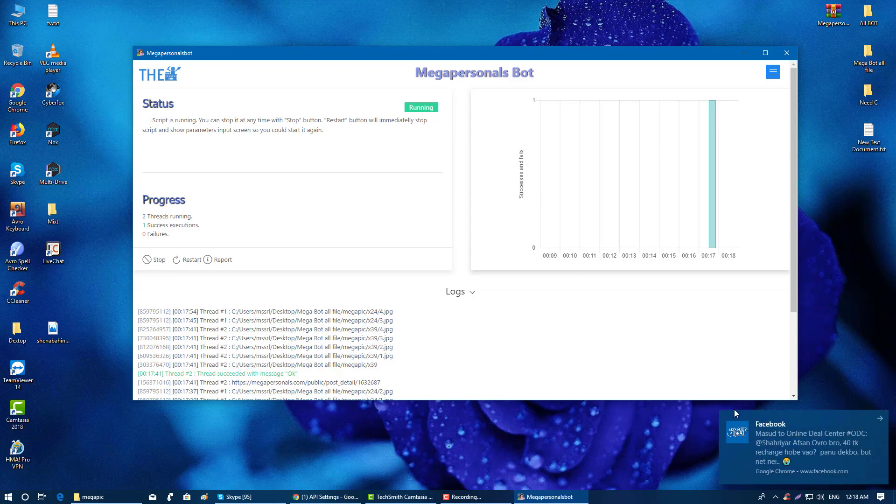
pyautogui.moveTo(747, 413); pyautogui.dragTo(822, 415)
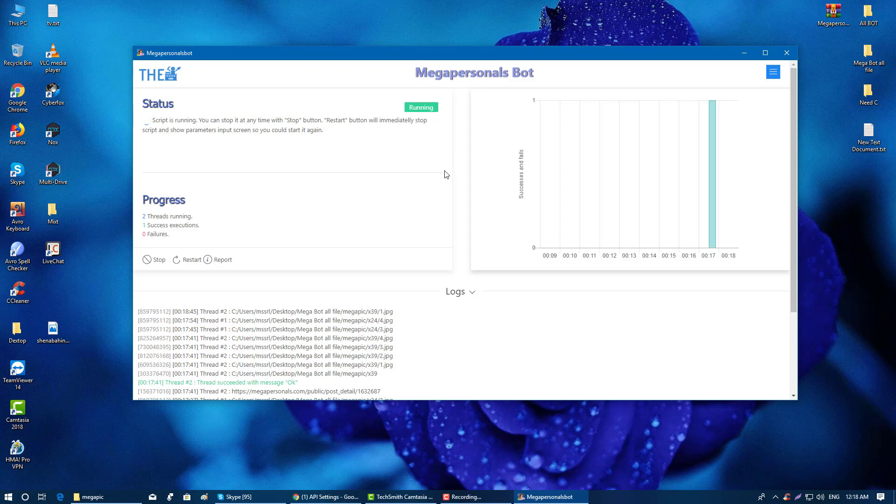
pyautogui.moveTo(234, 395); pyautogui.dragTo(194, 362)
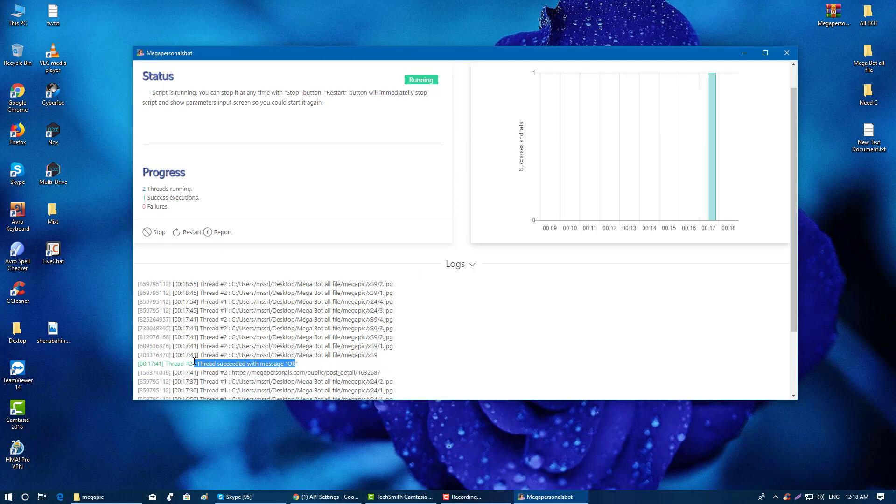
pyautogui.moveTo(375, 355); pyautogui.dragTo(140, 310)
pyautogui.click(459, 316)
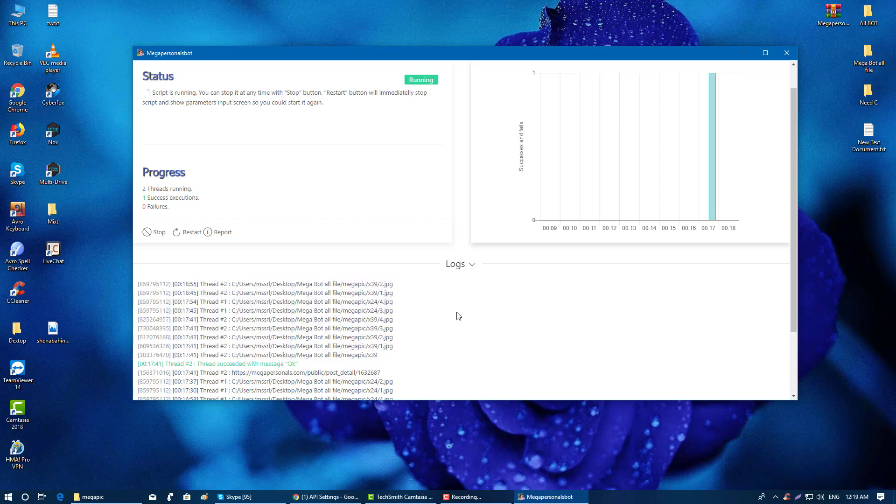
pyautogui.scroll(1, 459, 316)
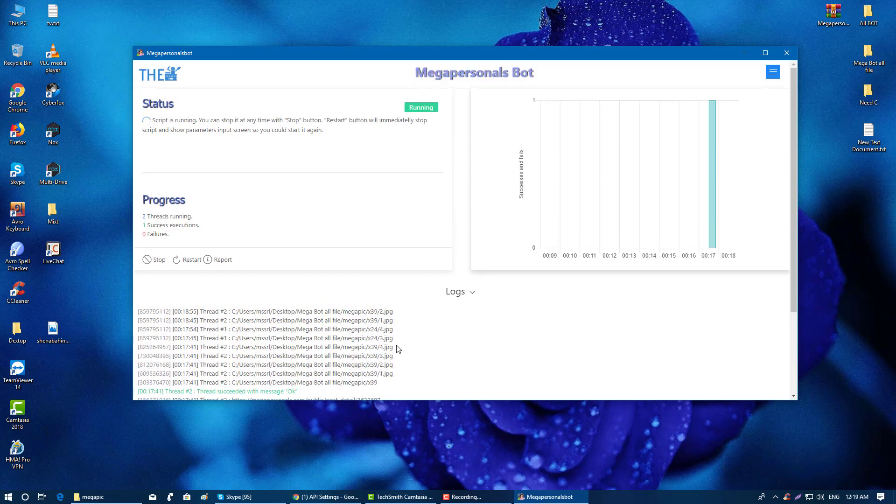